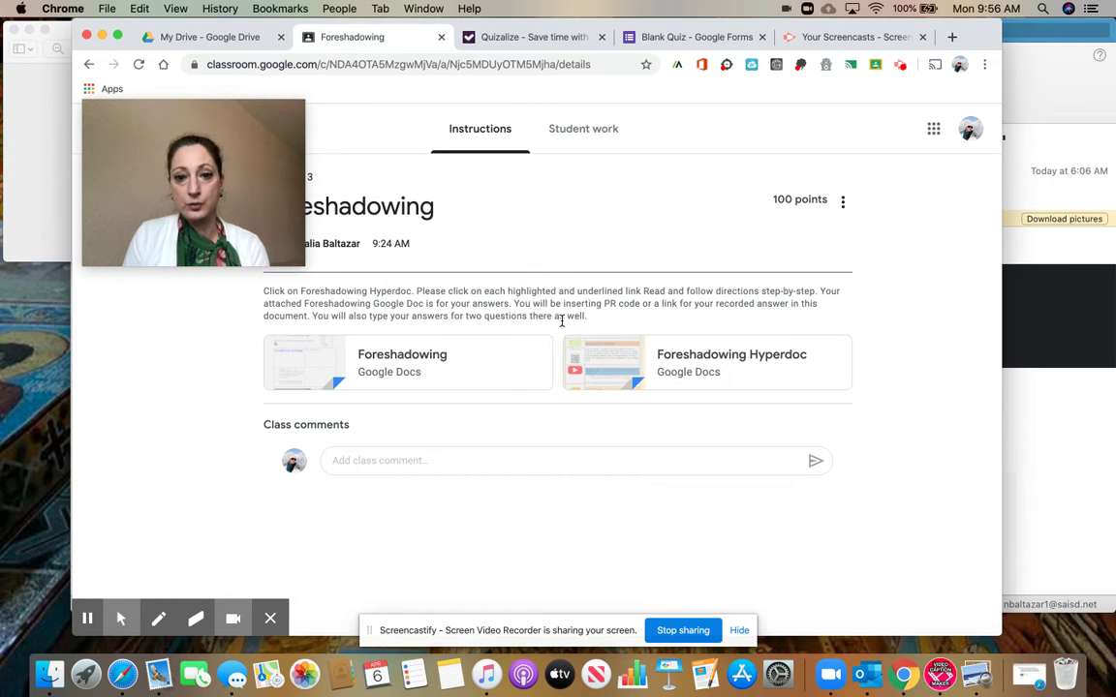
Open the Foreshadowing Hyperdoc attached to the assignment and look through its sections from Activate Prior Knowledge to Assess
click(696, 363)
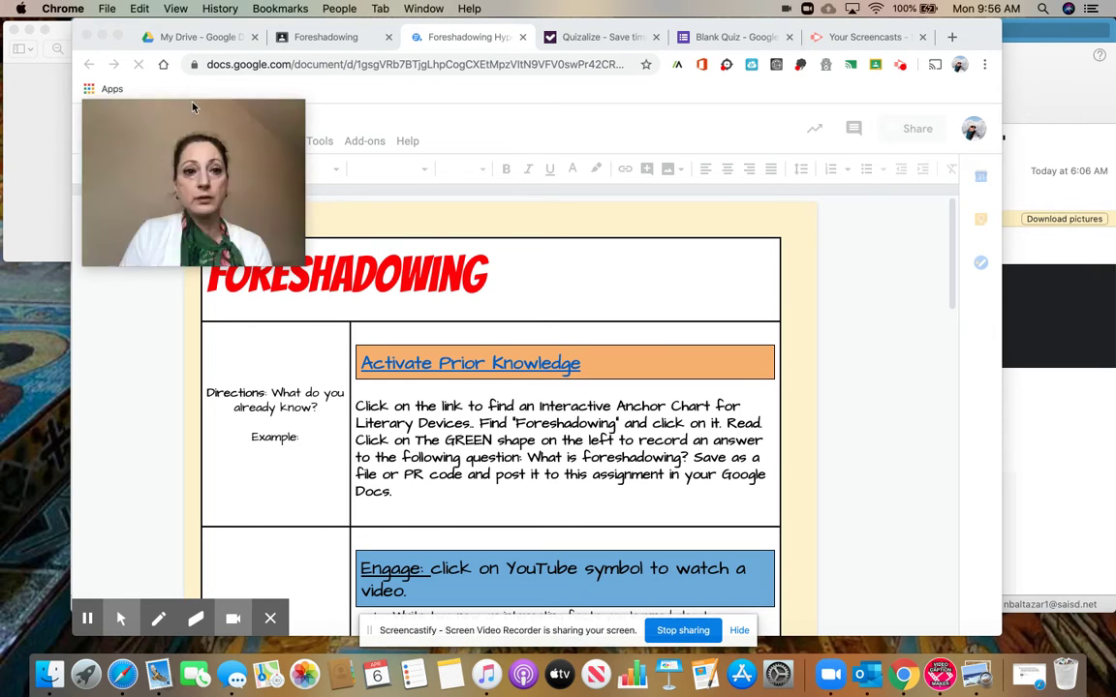
drag(199, 106, 197, 81)
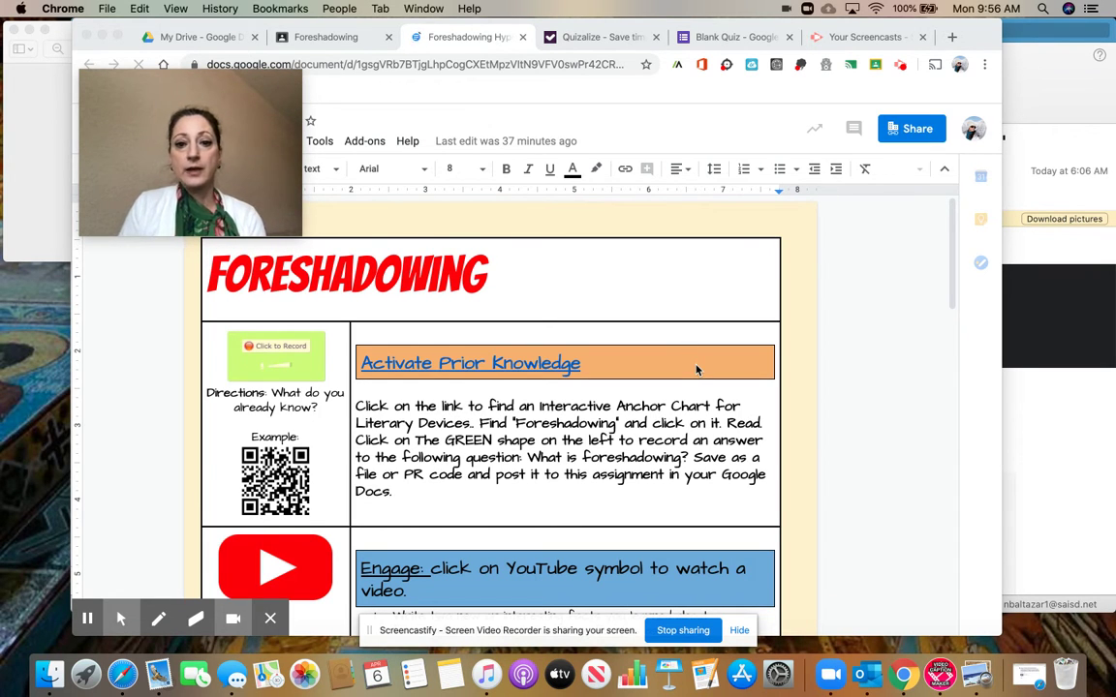
scroll(867, 375, down, 5)
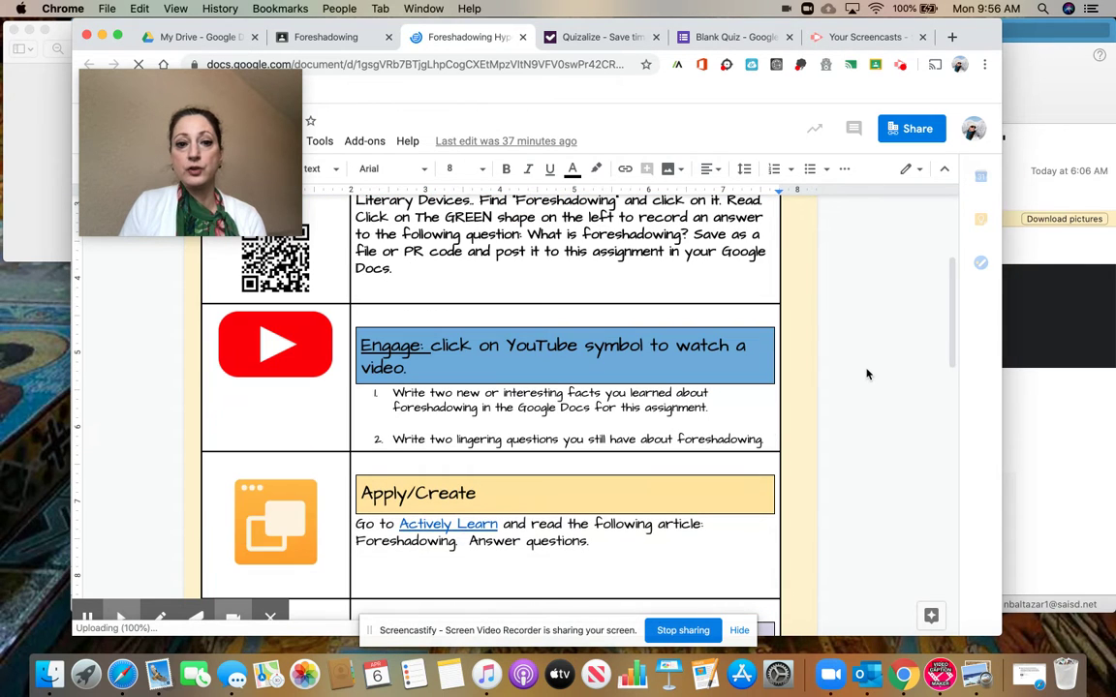
scroll(867, 375, down, 5)
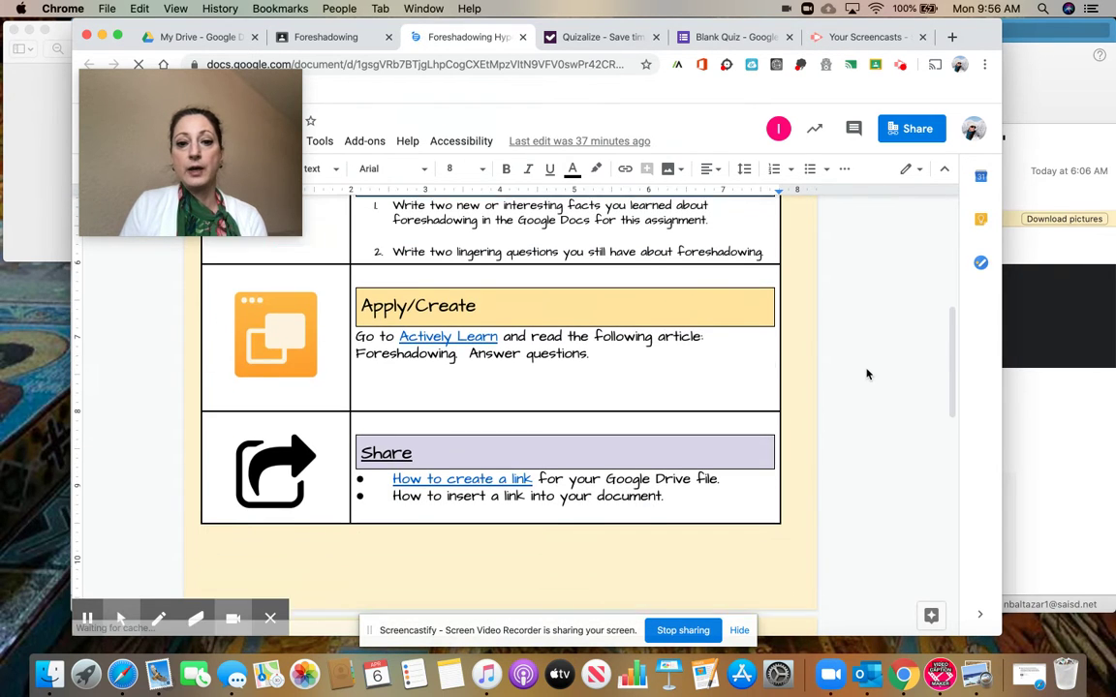
scroll(867, 375, down, 3)
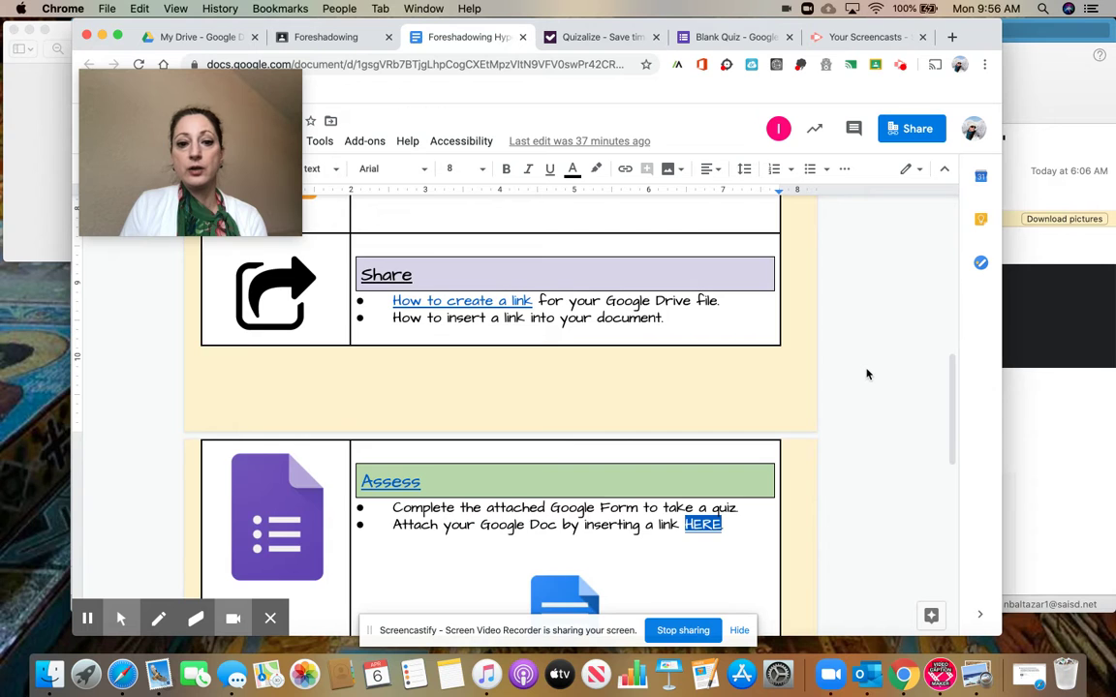
scroll(867, 375, down, 2)
scroll(867, 375, down, 2)
scroll(869, 381, up, 8)
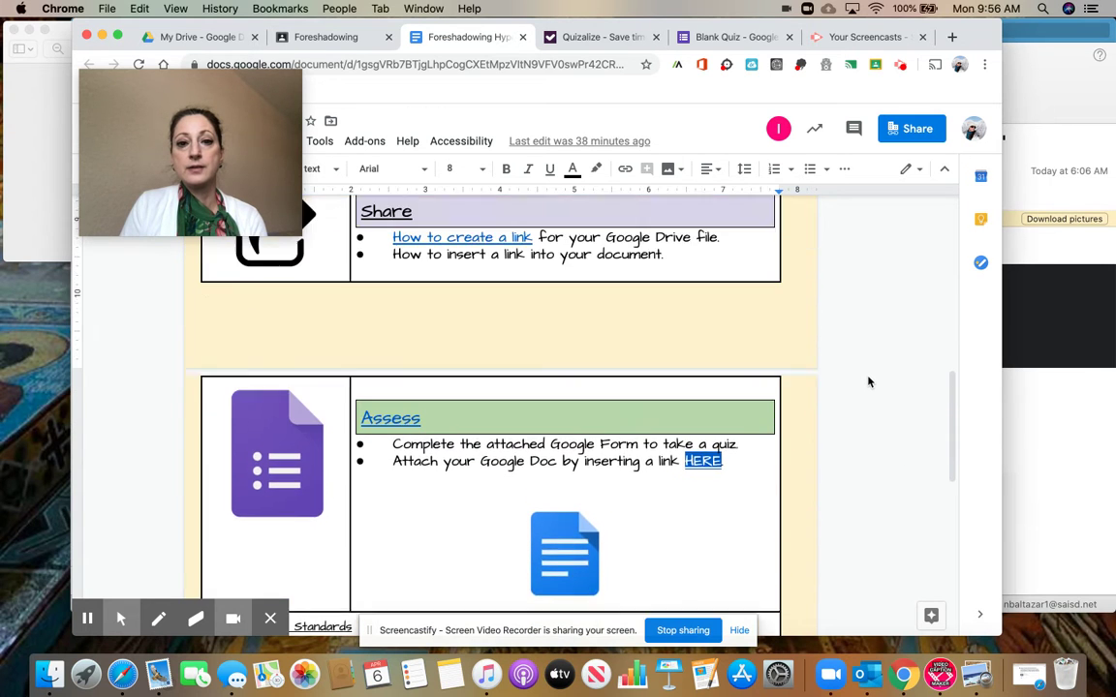
scroll(869, 382, up, 8)
scroll(869, 381, down, 2)
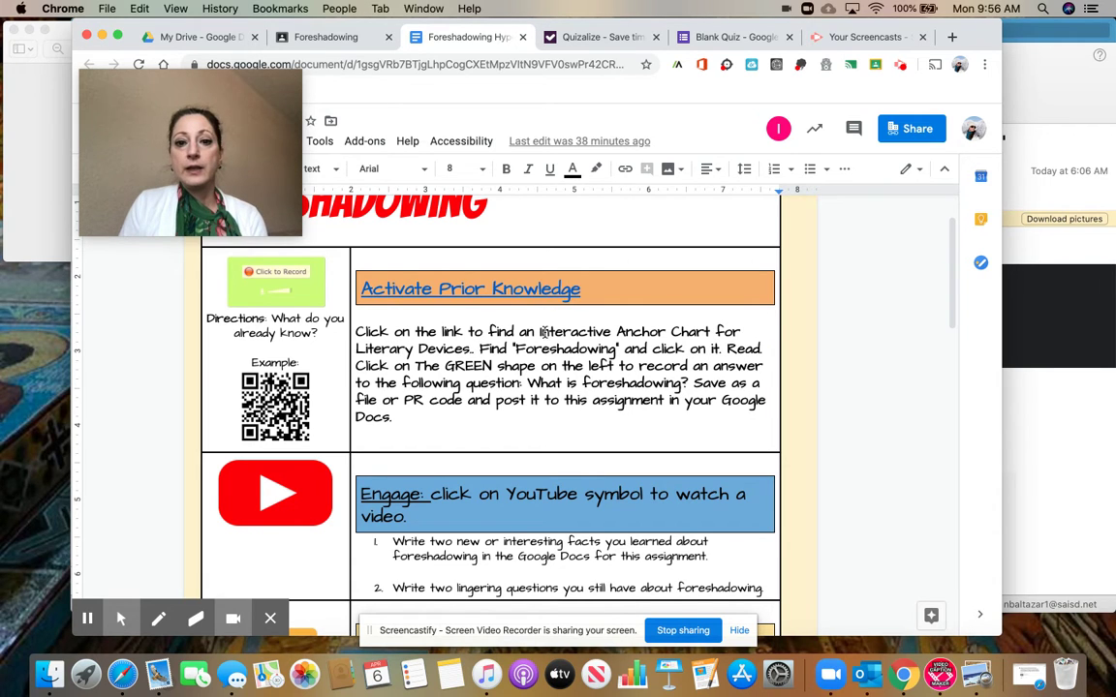
Preview the document linked from the Activate Prior Knowledge heading and open vocaroo.com from the green Click to Record image
click(430, 290)
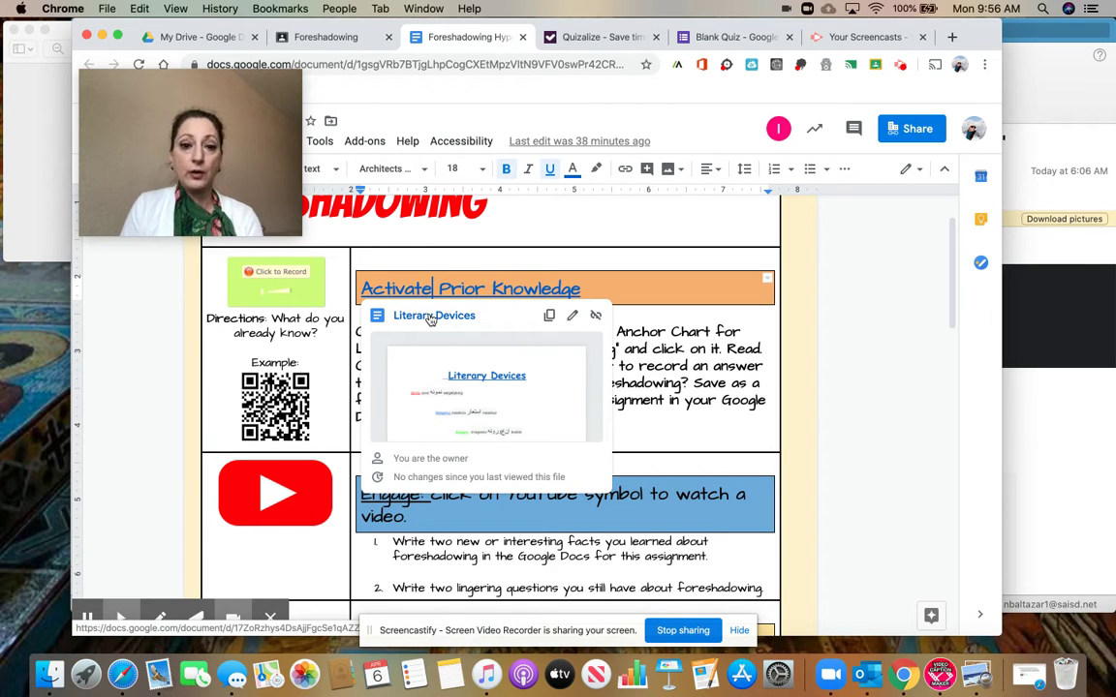
click(747, 368)
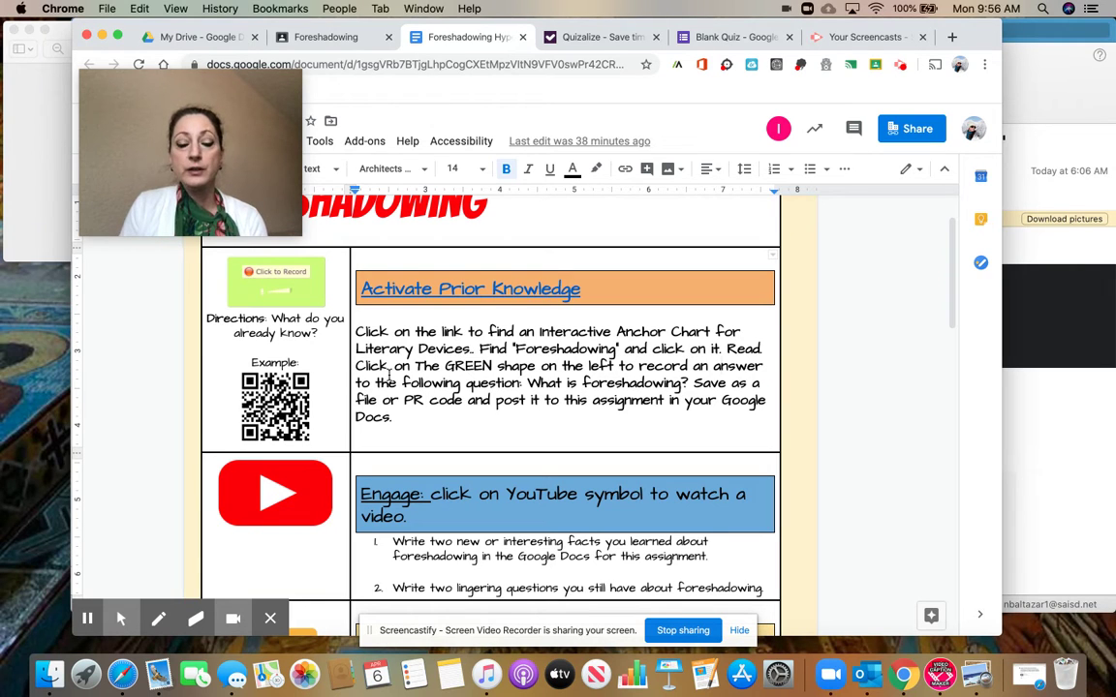
click(270, 278)
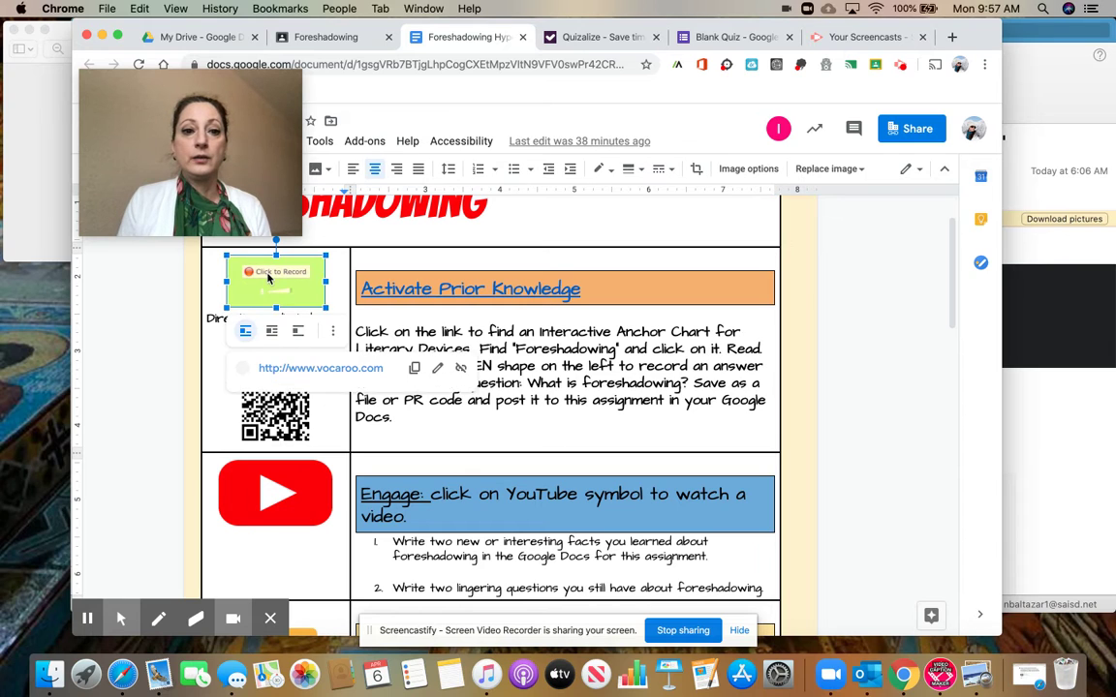
click(304, 373)
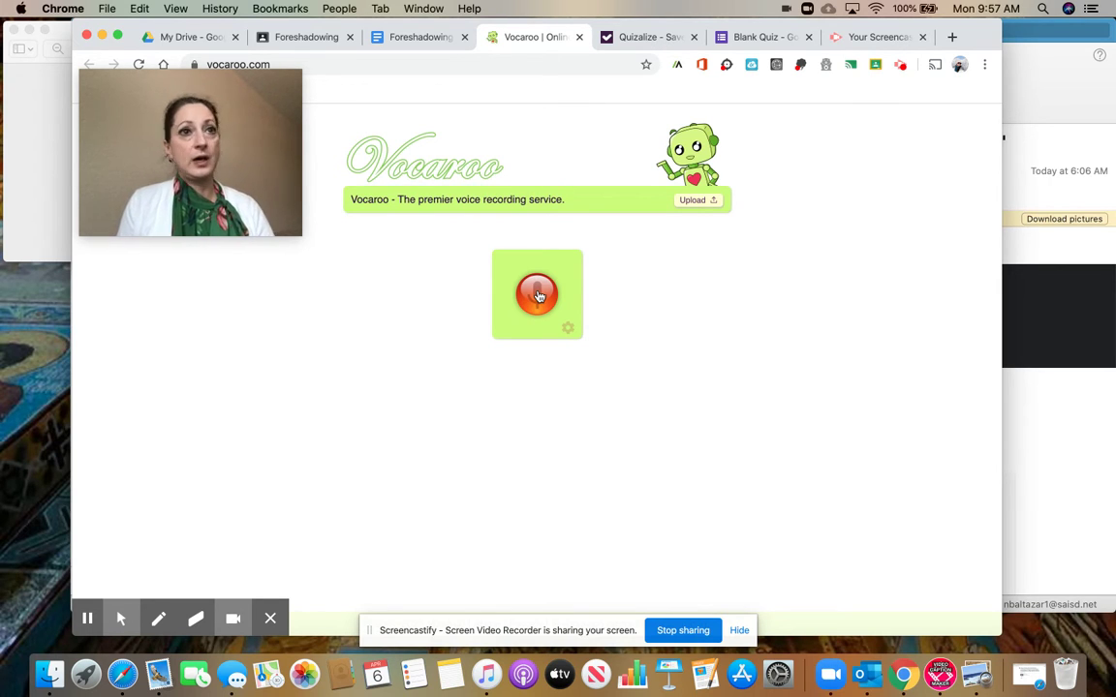
Record a voice clip of about 10 seconds in Vocaroo and save it to copy its sharing link
click(539, 295)
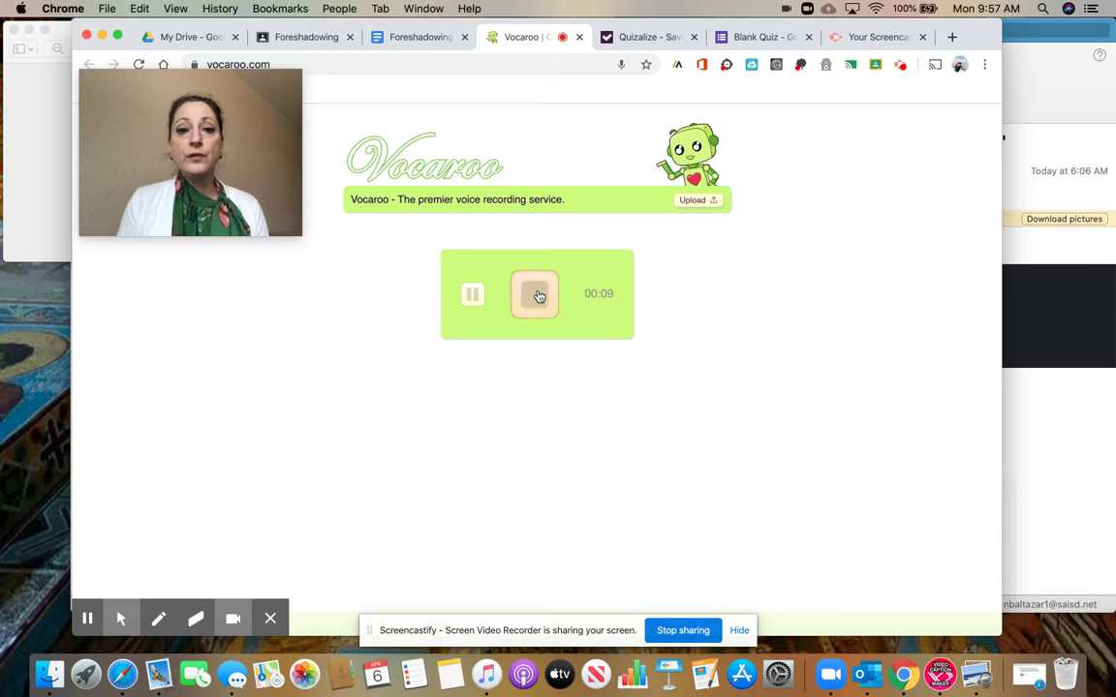
click(539, 297)
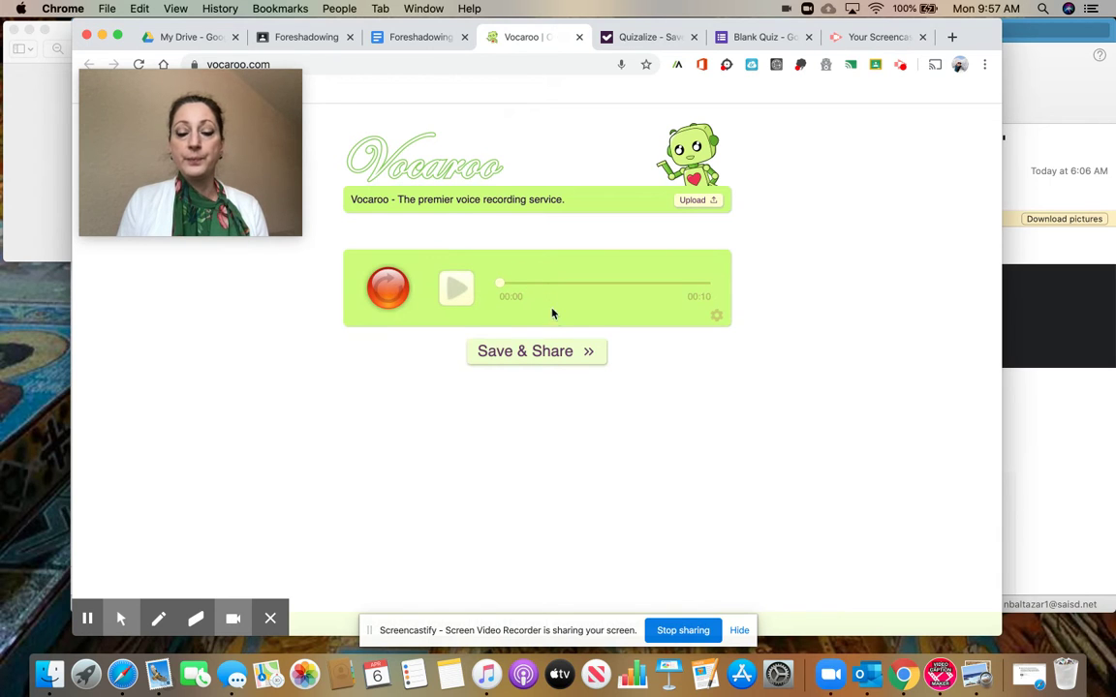
click(560, 355)
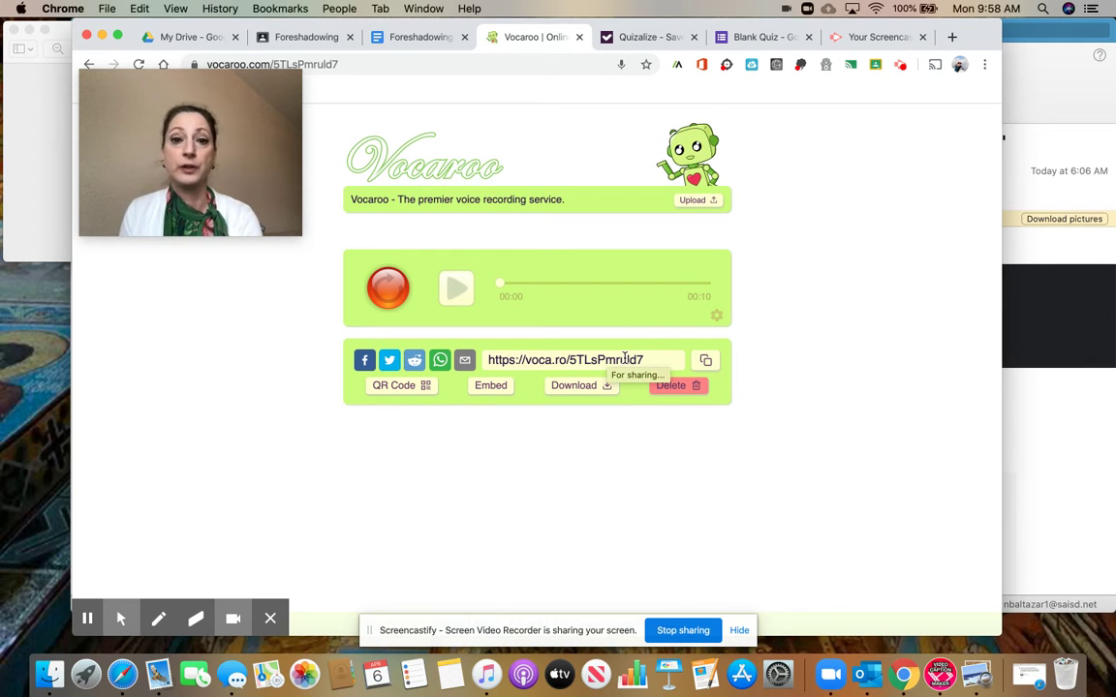
click(706, 362)
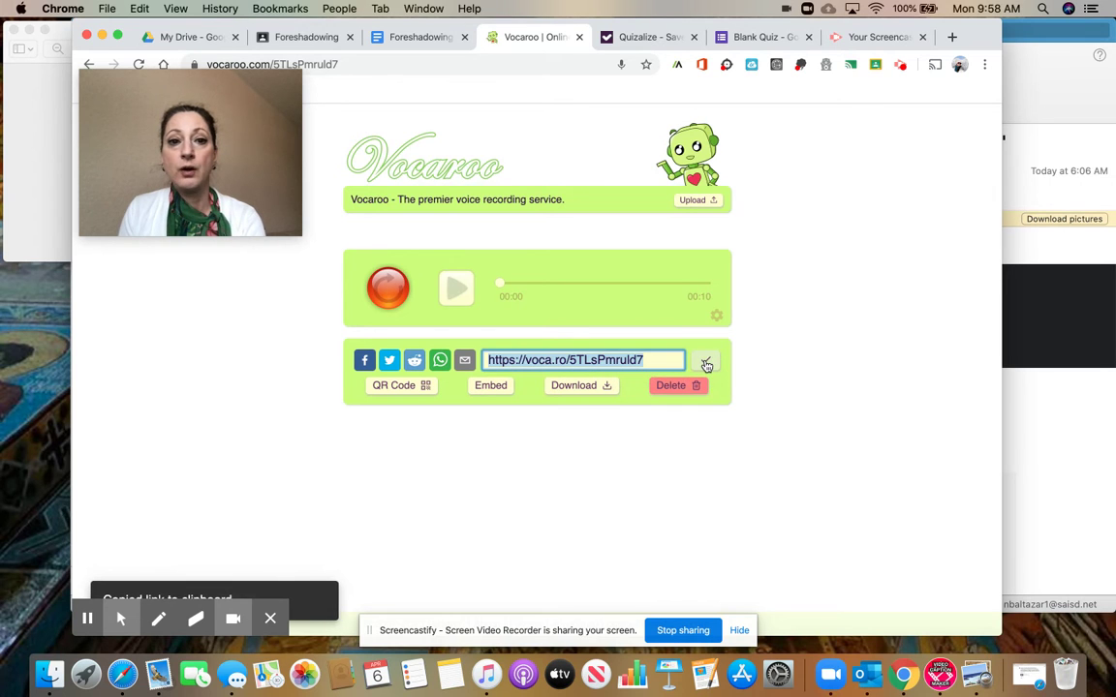
Return to the Foreshadowing assignment in Classroom and open its attached Foreshadowing answer document
click(419, 37)
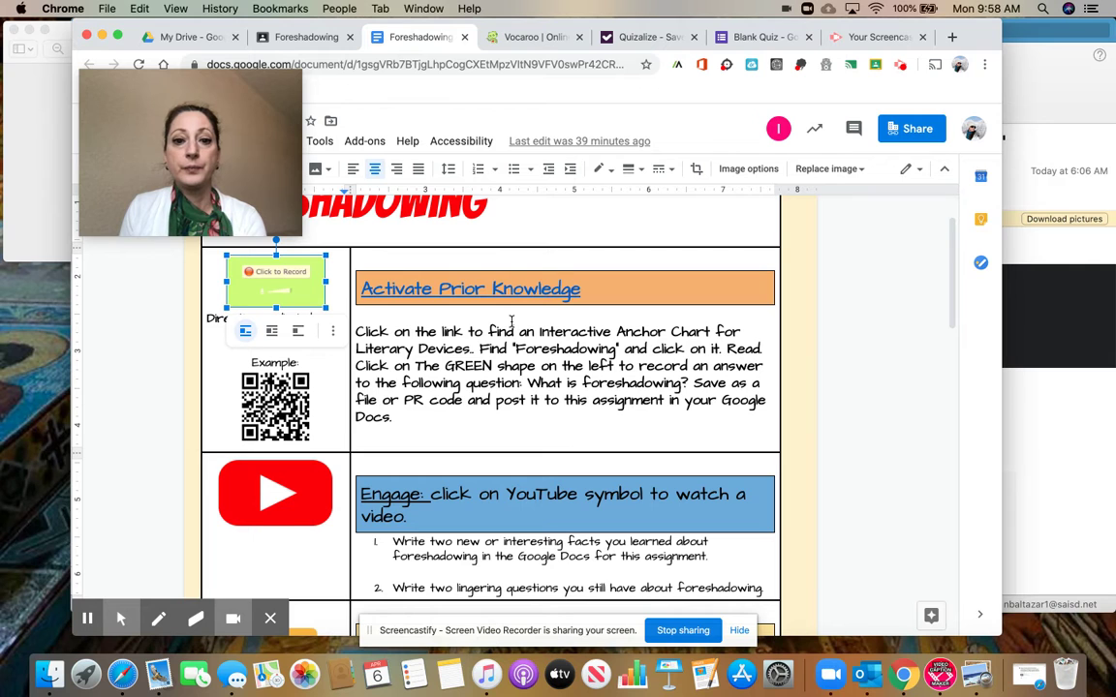
scroll(511, 322, down, 2)
scroll(512, 322, up, 4)
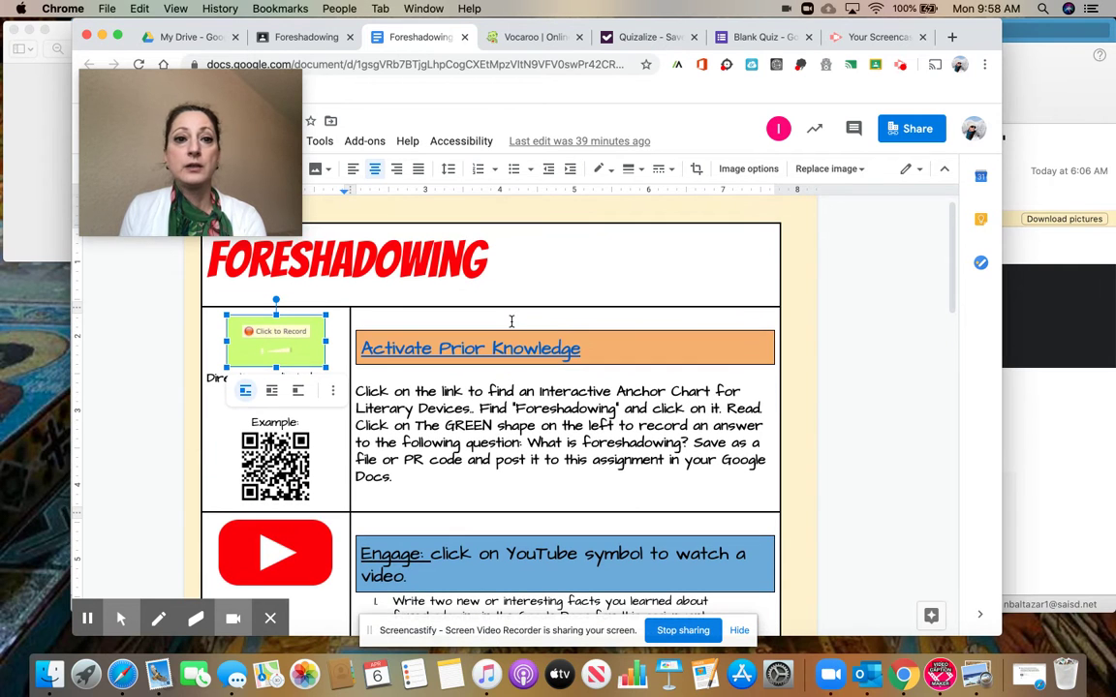
click(300, 39)
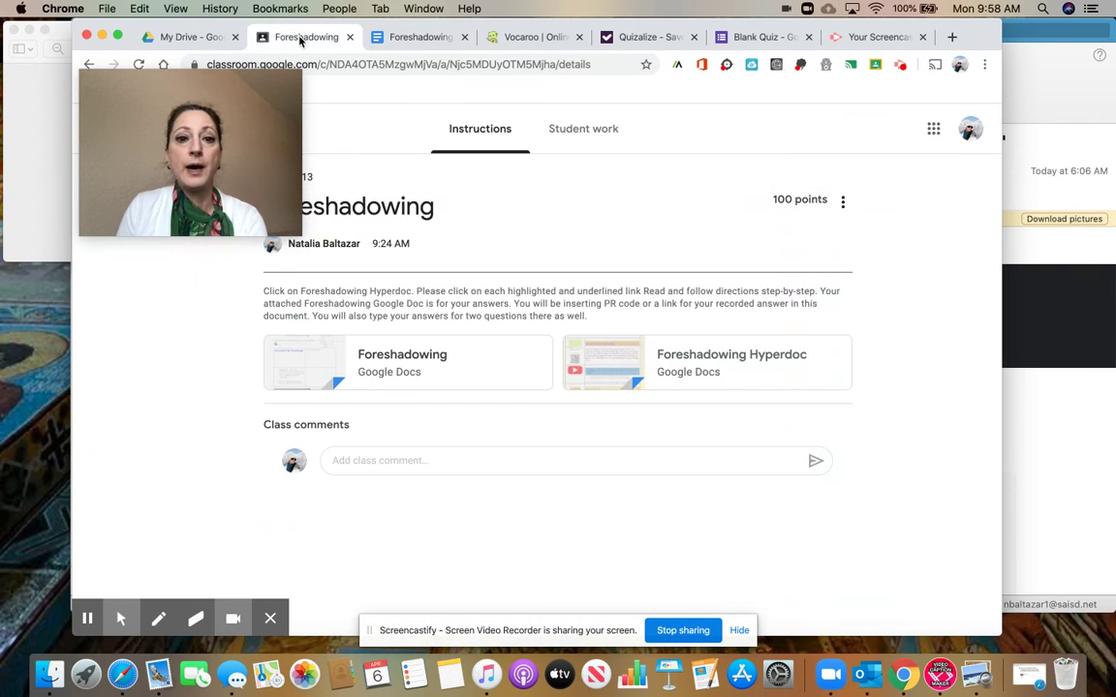
click(416, 366)
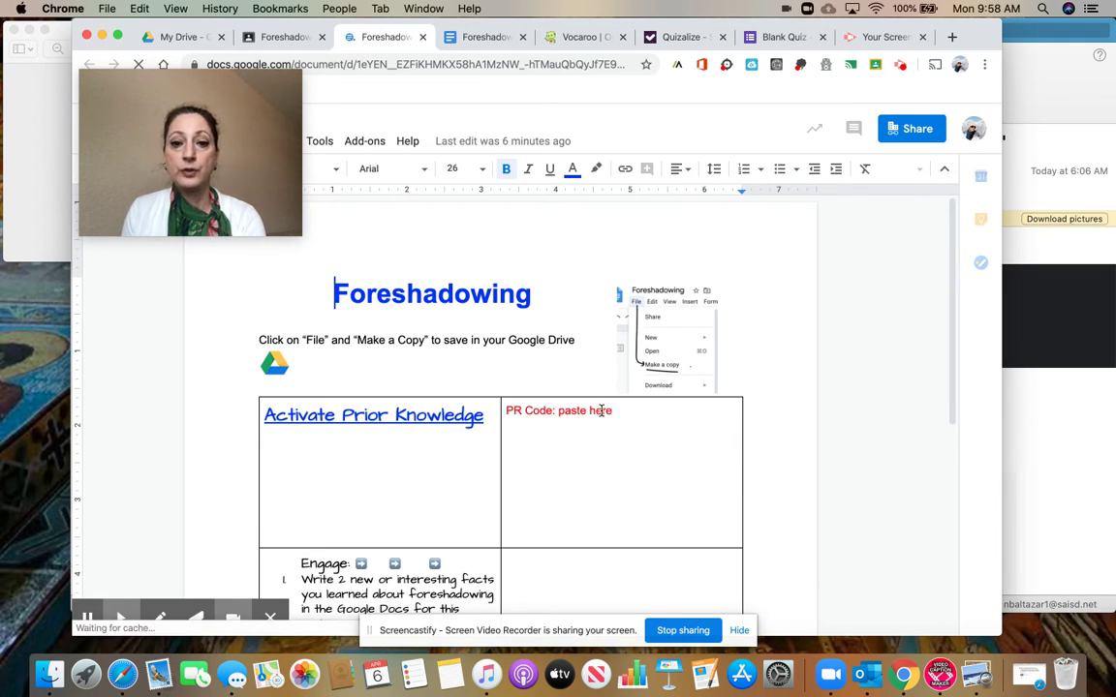
Try to insert the copied recording link at "PR Code: paste here" in the Activate Prior Knowledge row
double_click(596, 411)
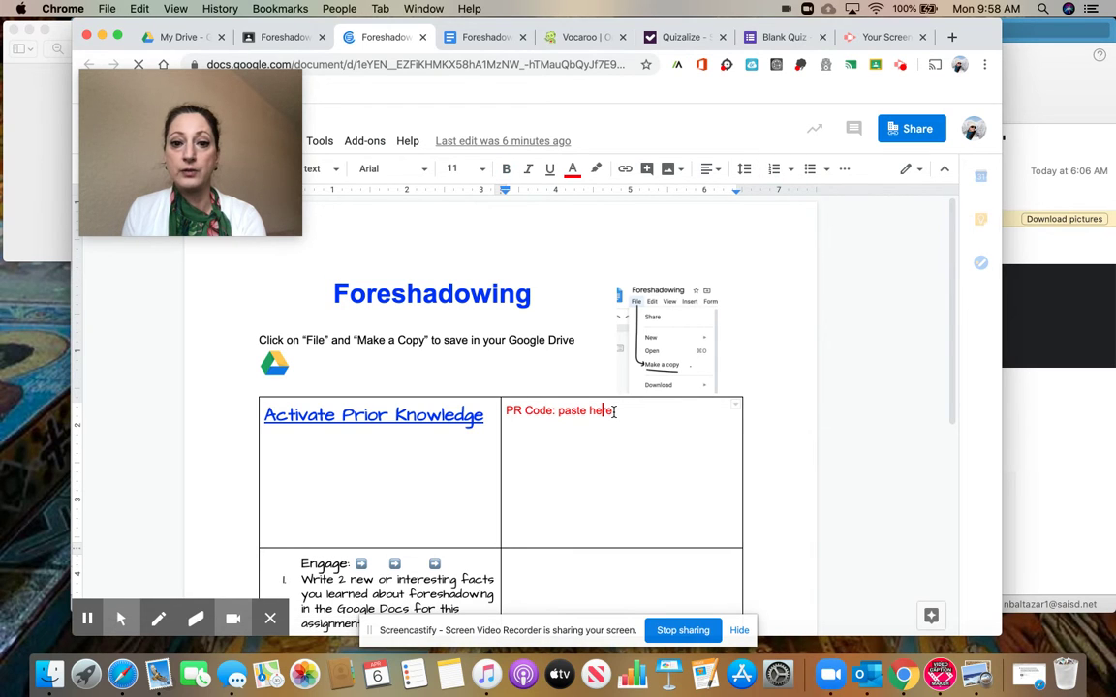
click(588, 410)
click(505, 410)
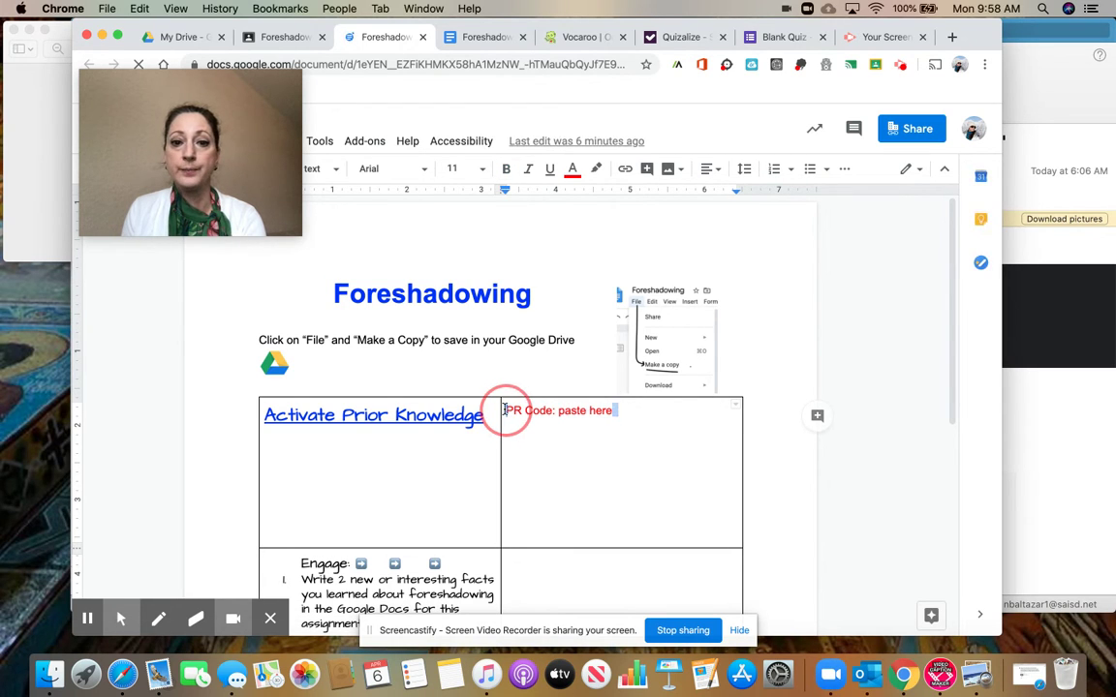
click(625, 169)
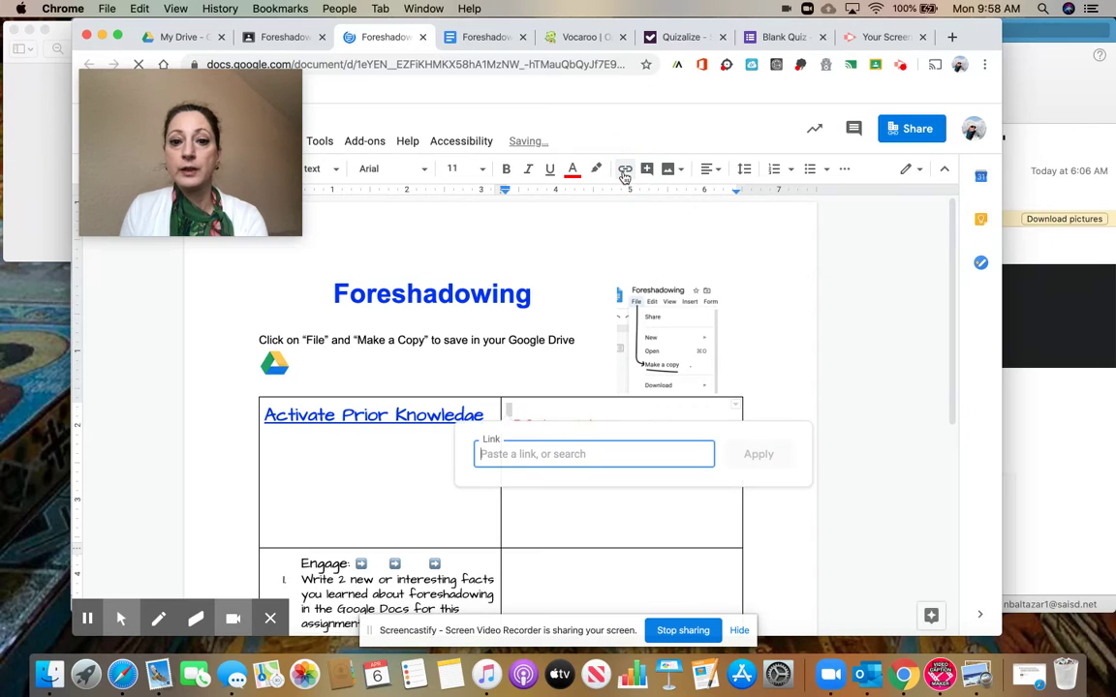
right_click(579, 459)
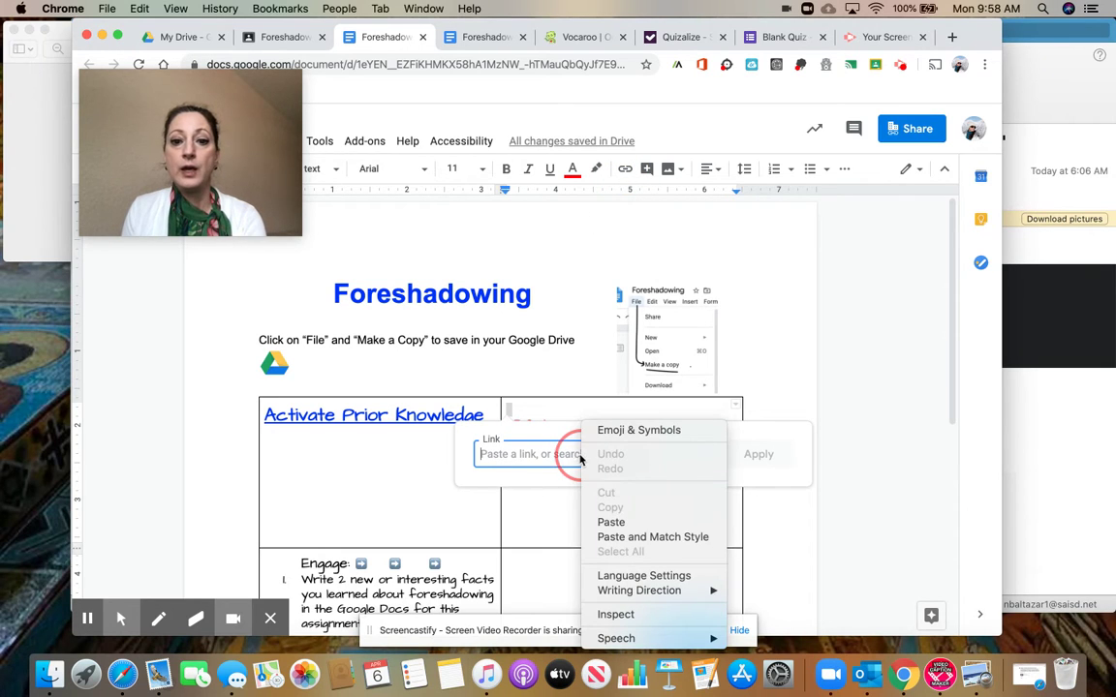
click(614, 522)
click(752, 453)
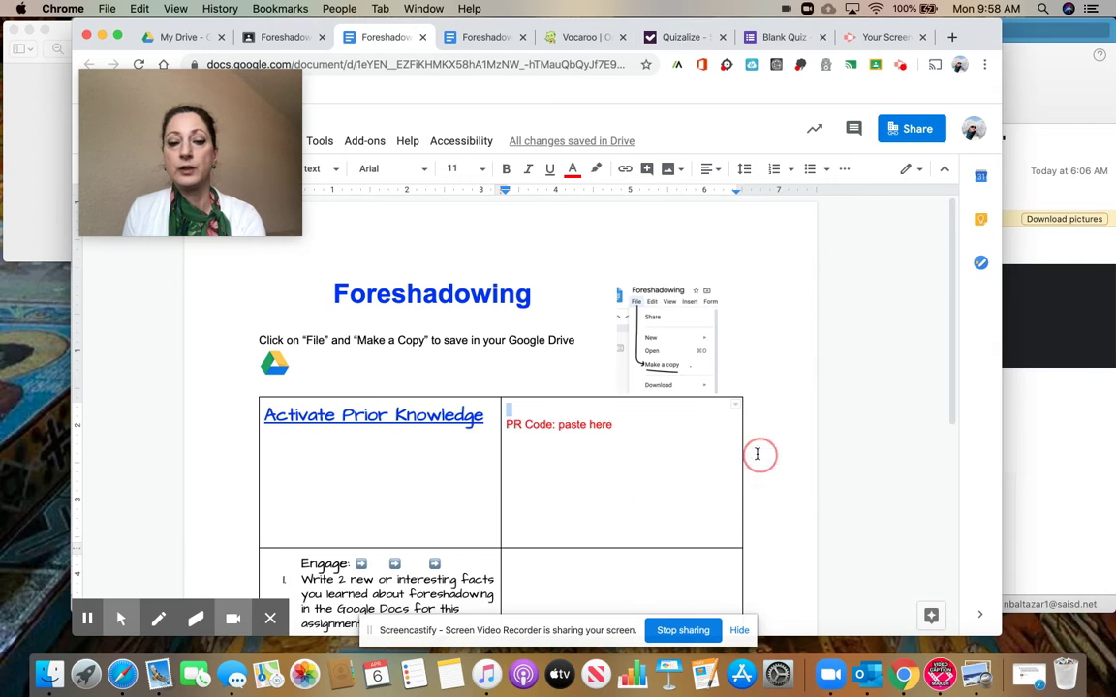
click(662, 450)
click(603, 428)
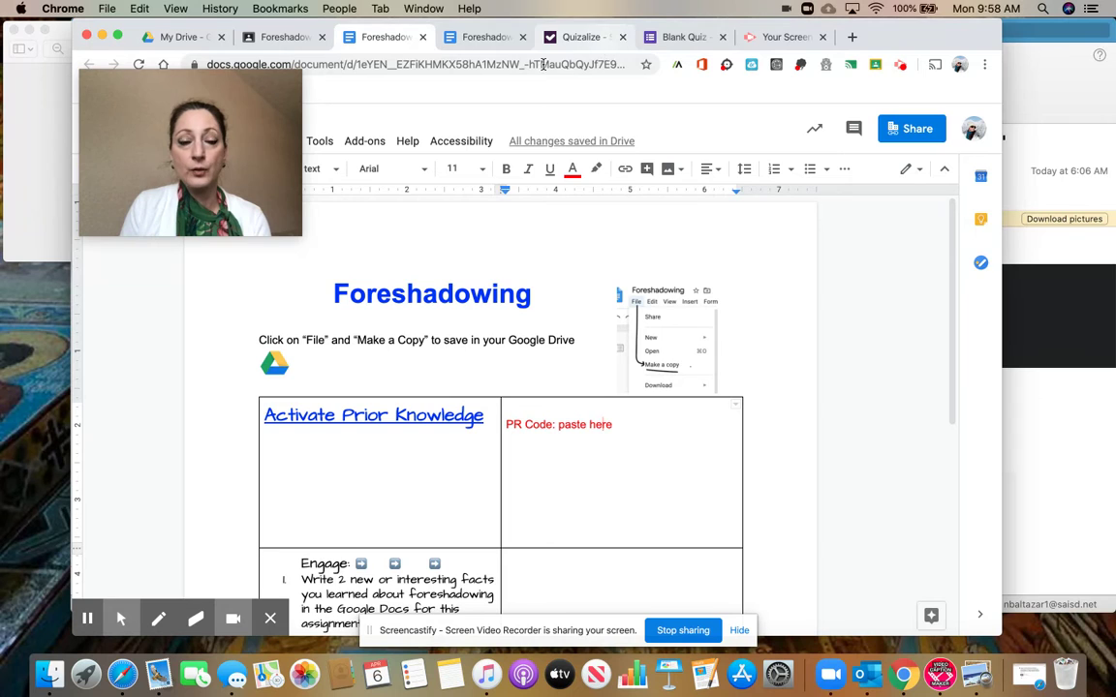
Return to the Foreshadowing Hyperdoc and preview the YouTube video linked from the Engage section's image
click(432, 36)
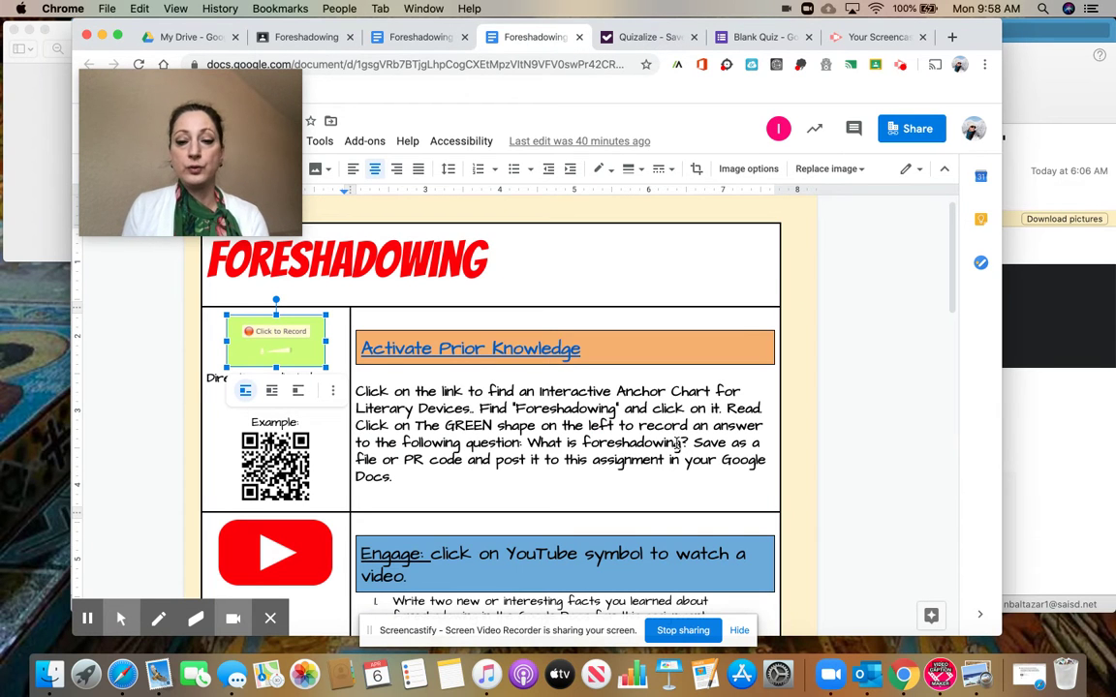
scroll(676, 443, down, 3)
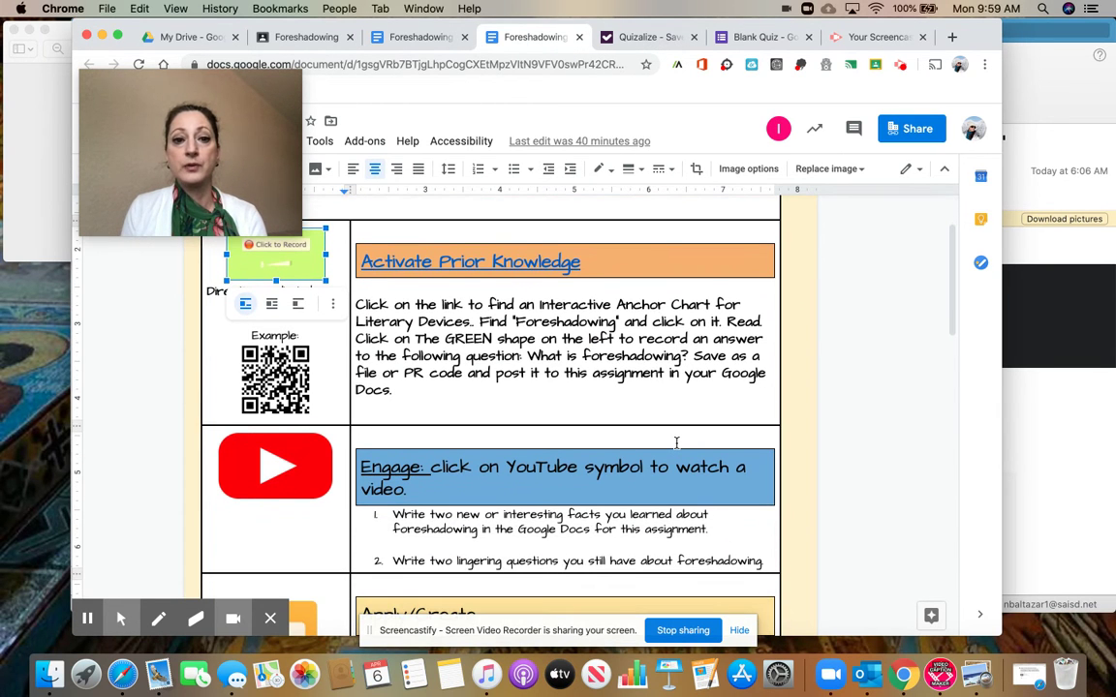
scroll(676, 443, down, 1)
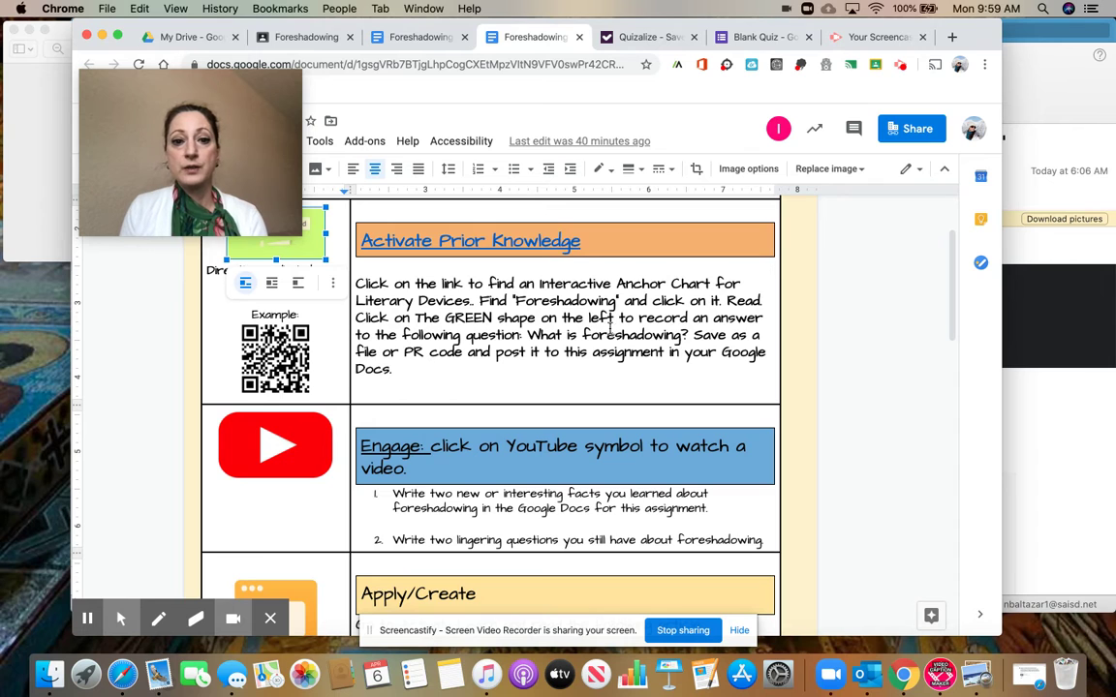
scroll(487, 347, down, 4)
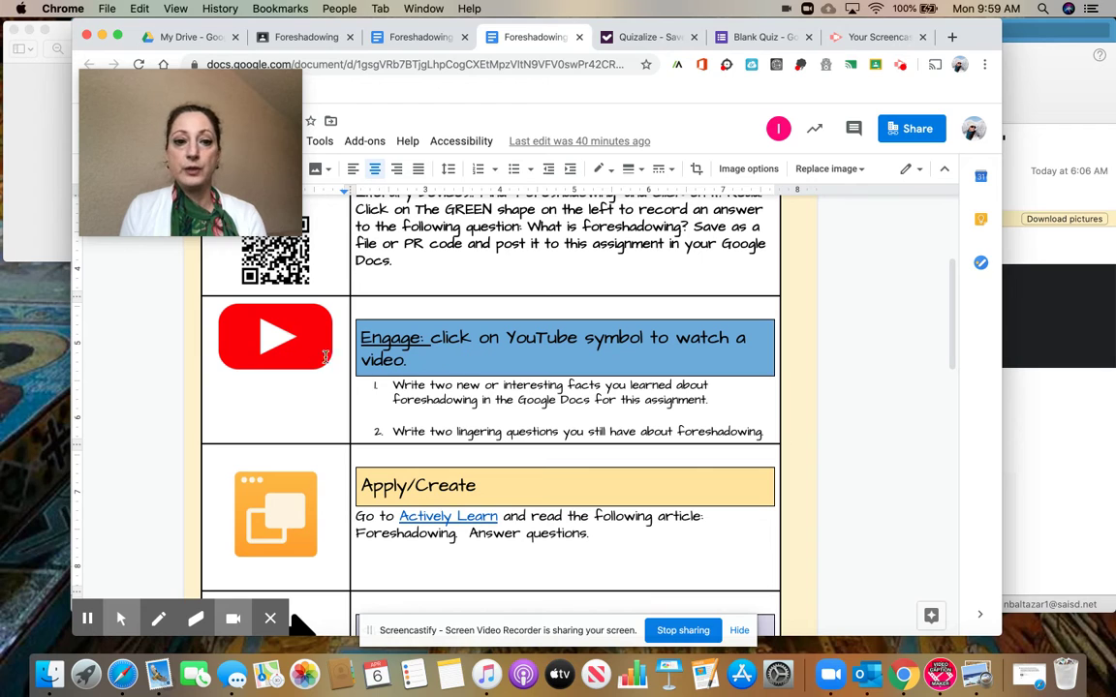
click(289, 355)
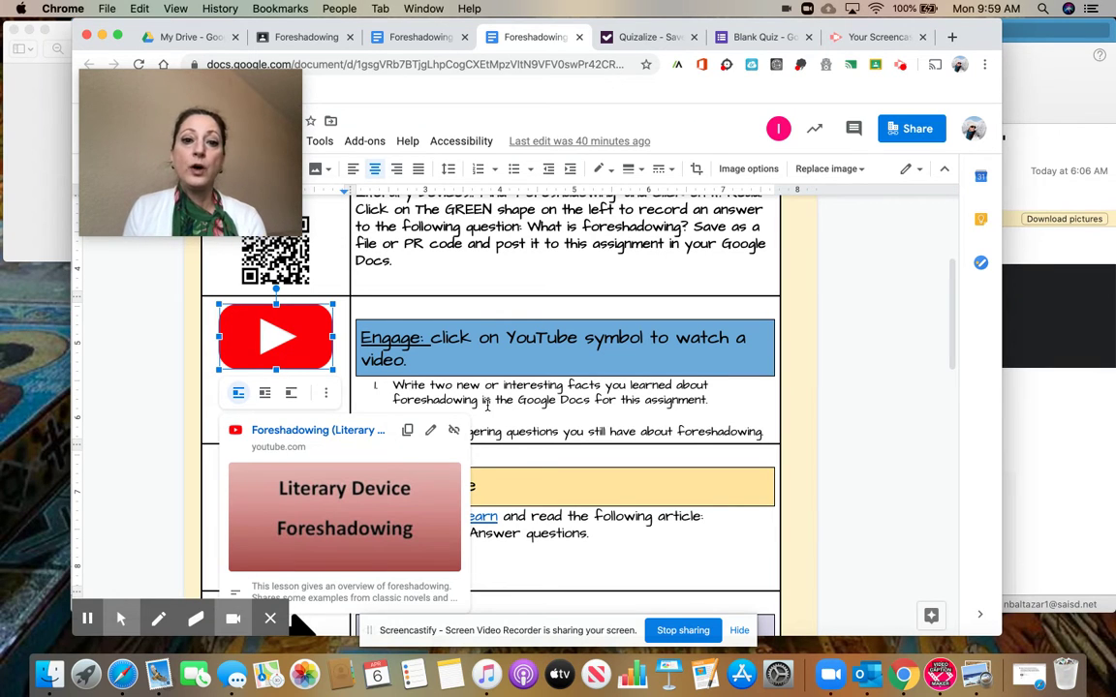
click(411, 392)
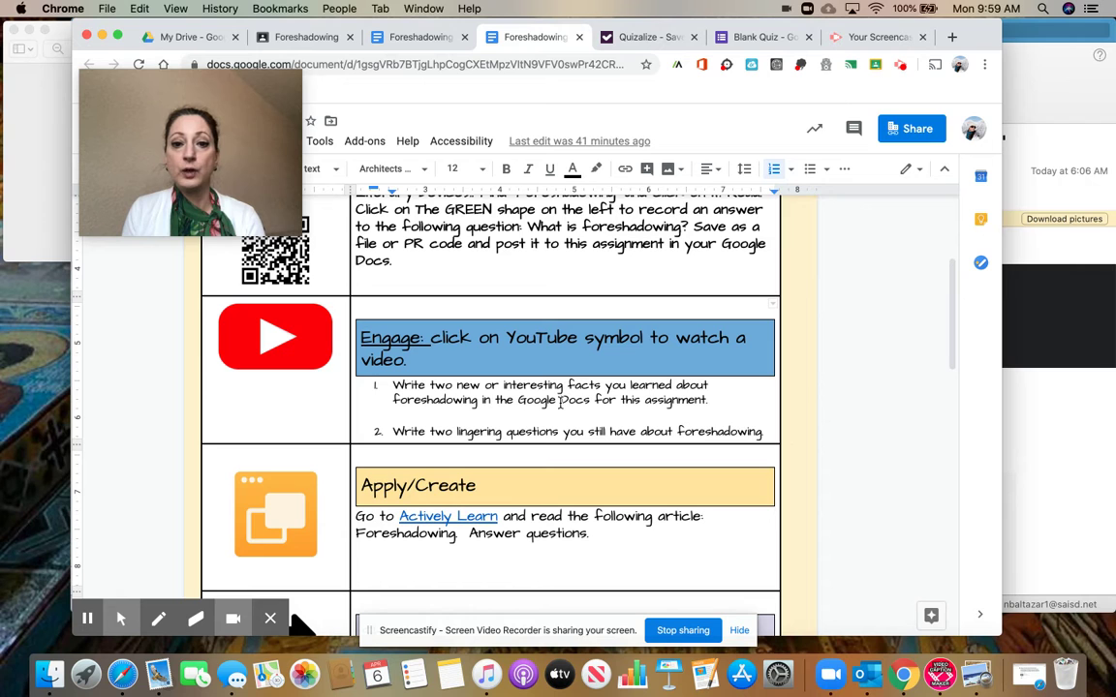
Locate the empty answer cell beside the Engage questions in the answer document, and return to the Hyperdoc
click(419, 36)
scroll(571, 470, down, 3)
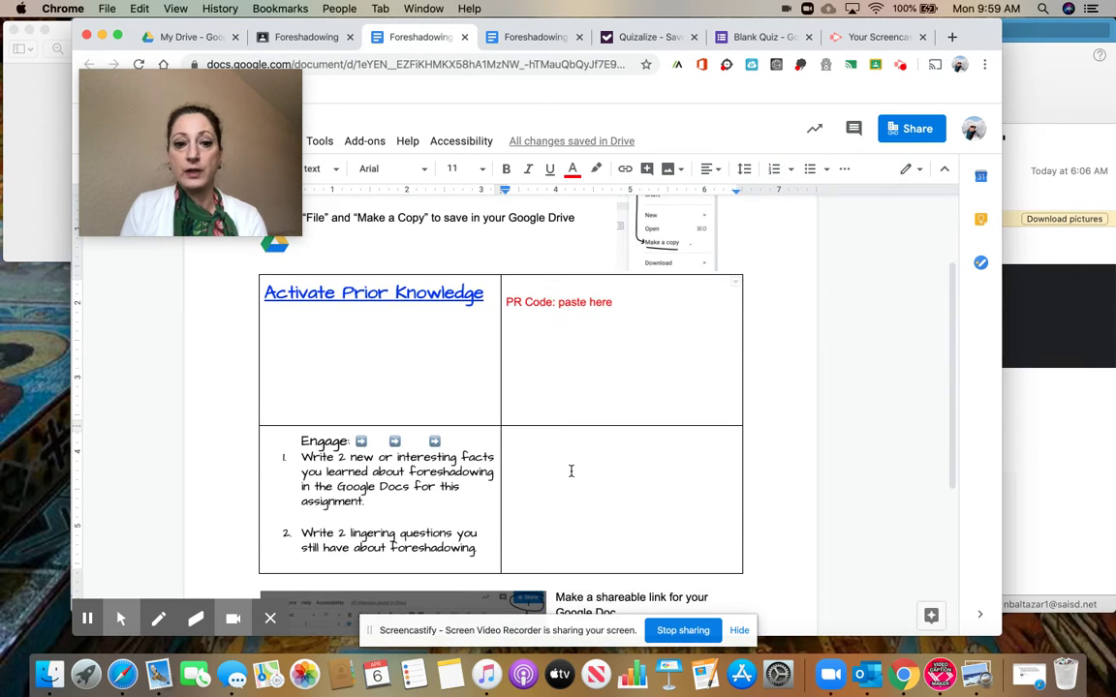
scroll(570, 465, down, 1)
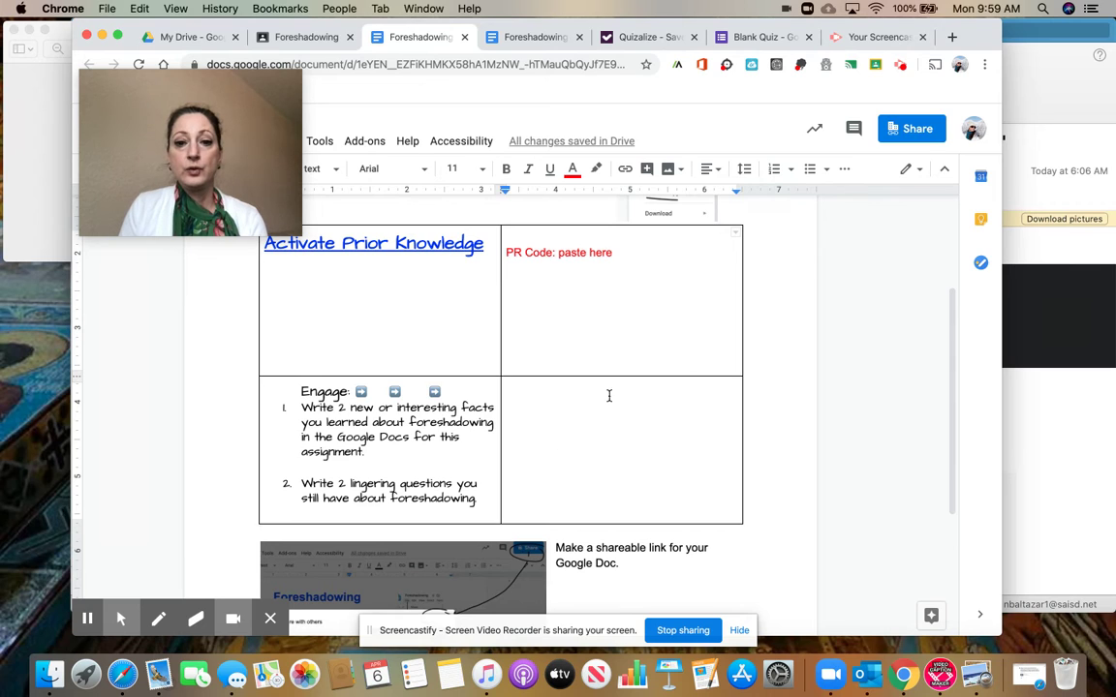
triple_click(543, 401)
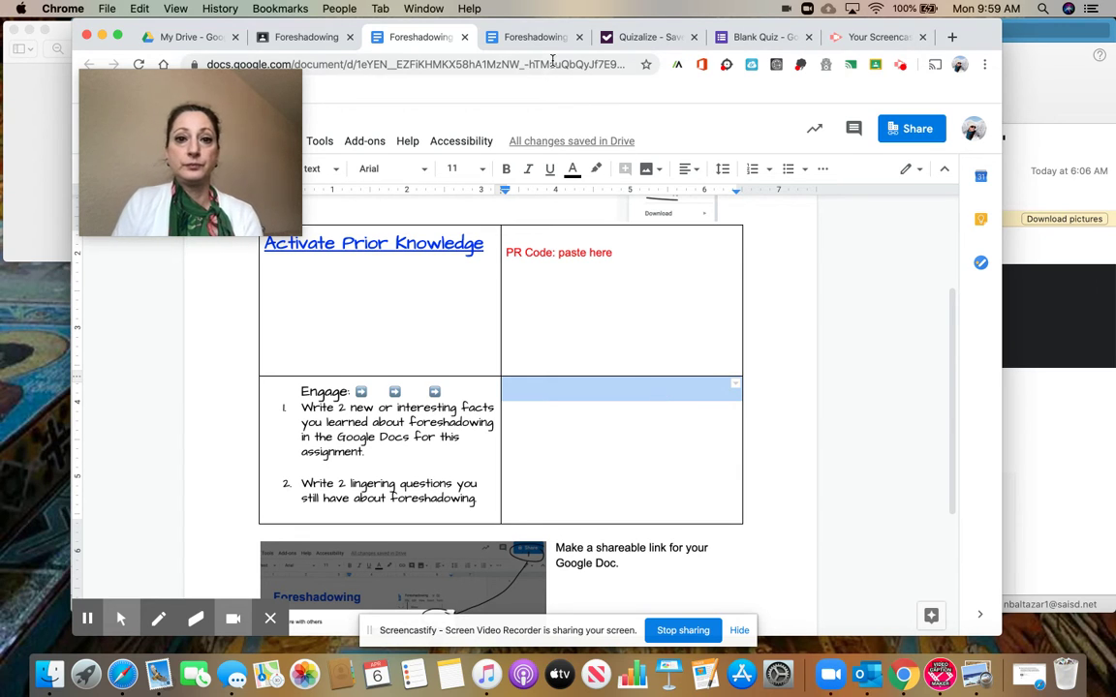
click(531, 39)
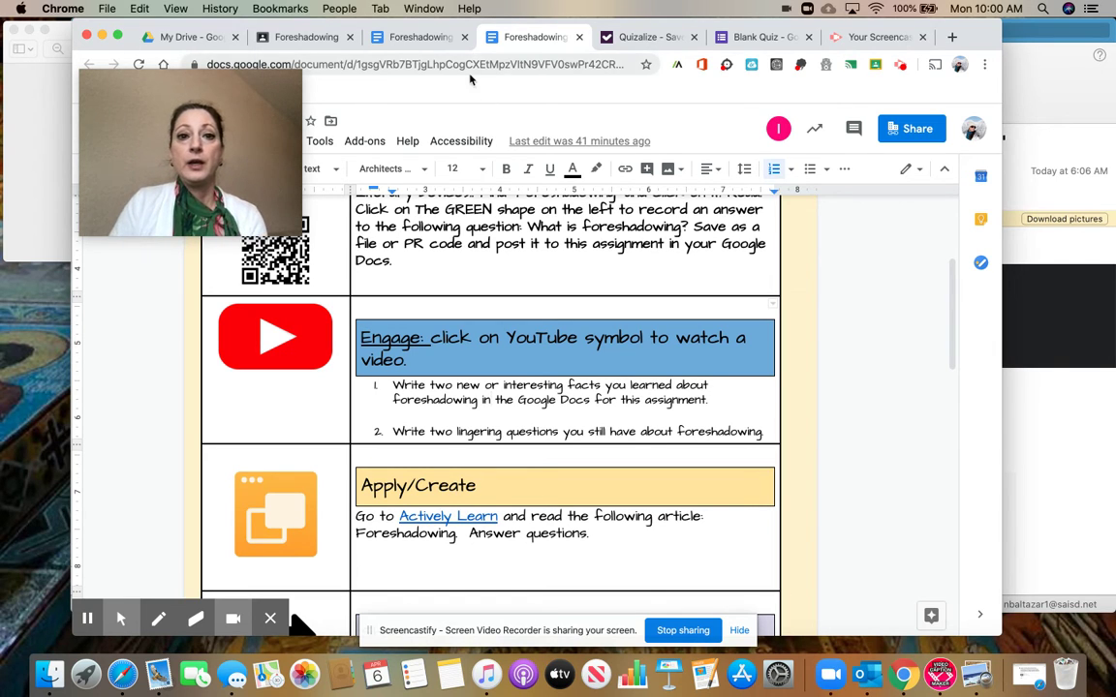
Recheck the Engage answer cell in the answer document, and preview the Actively Learn link in the Hyperdoc's Apply/Create section
click(417, 37)
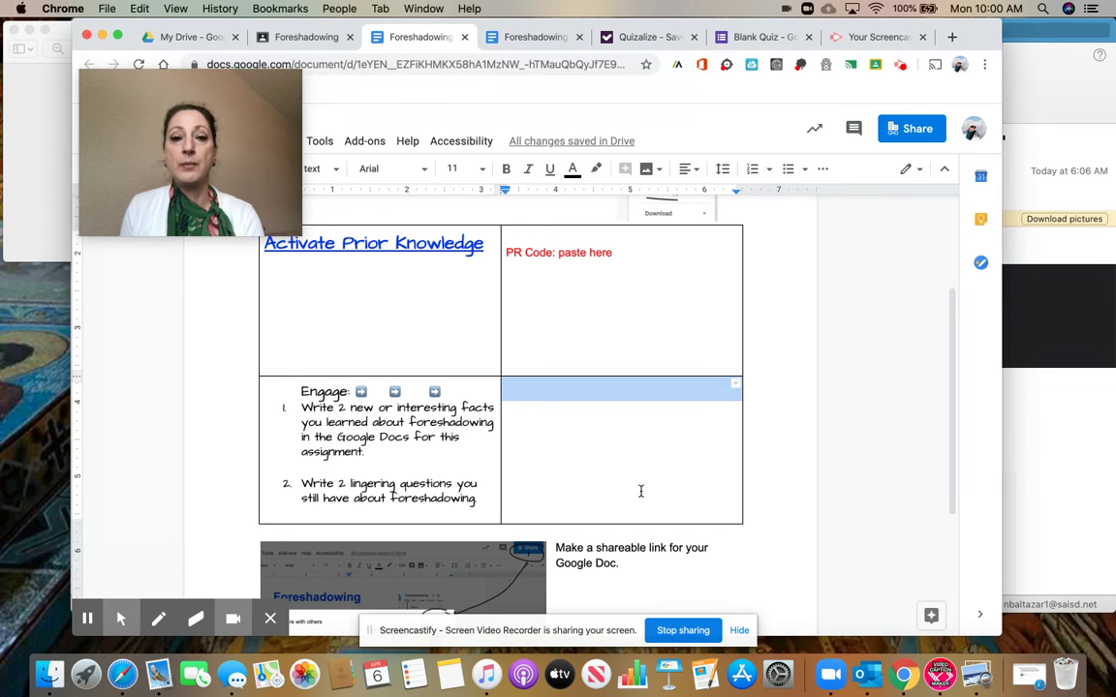
click(486, 41)
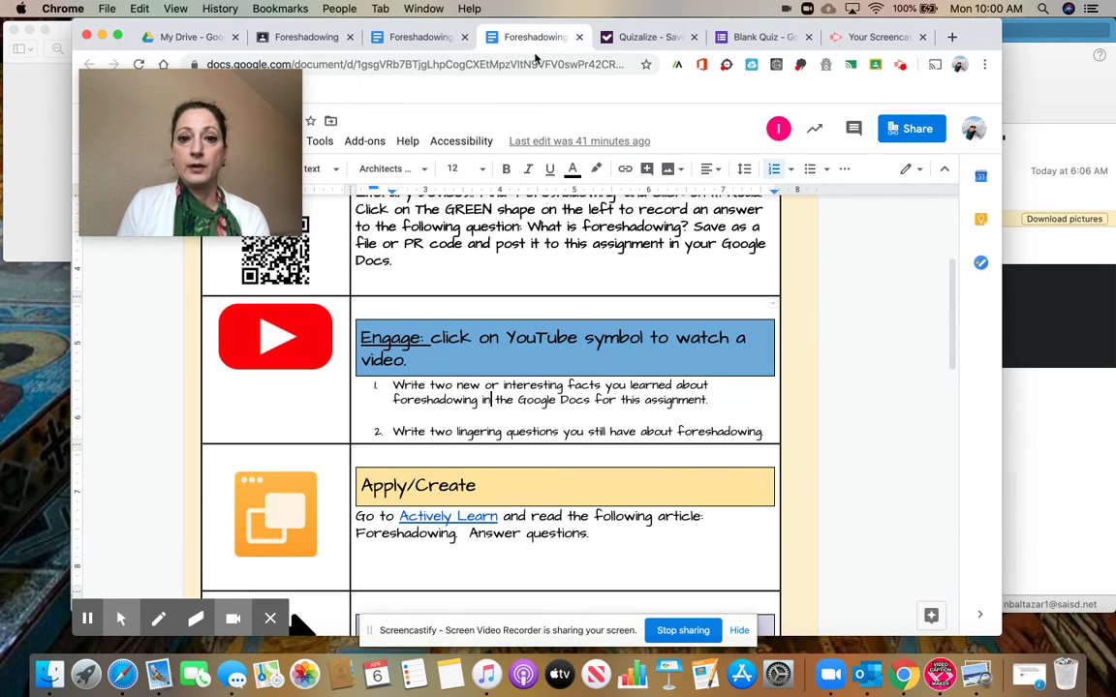
scroll(617, 407, down, 5)
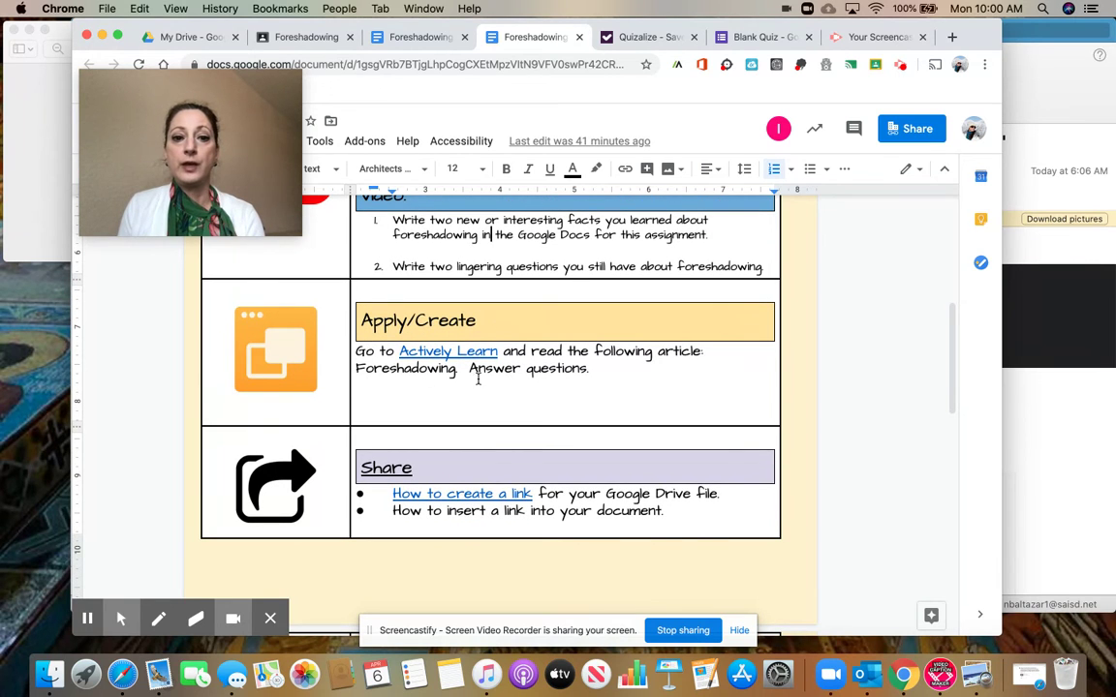
click(443, 352)
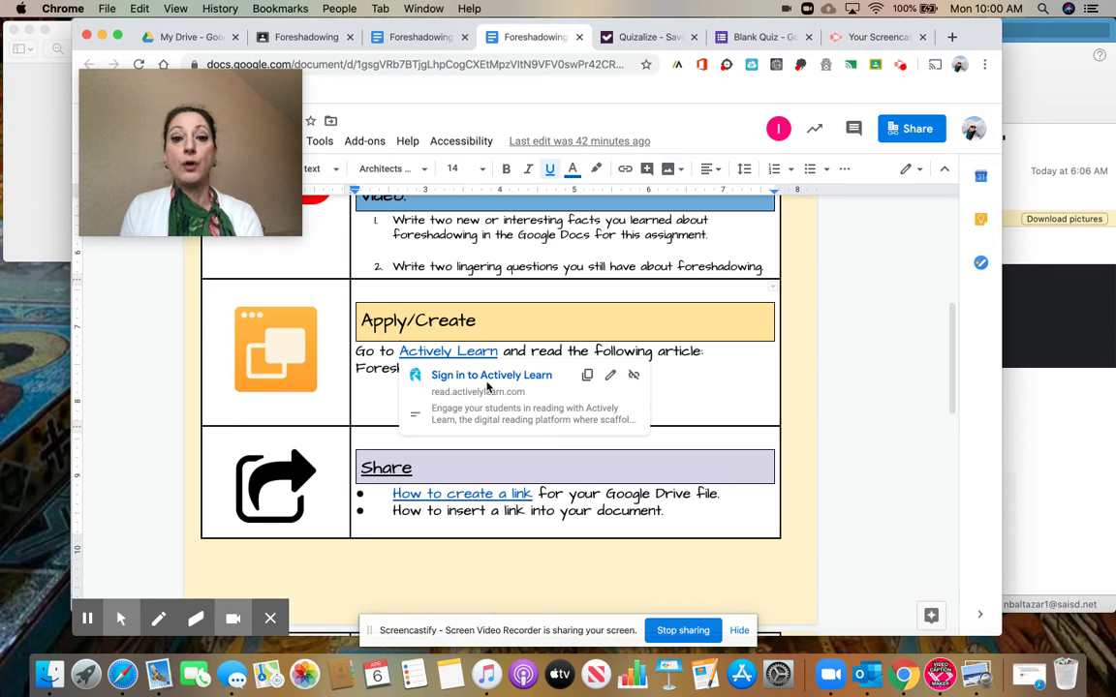
click(678, 388)
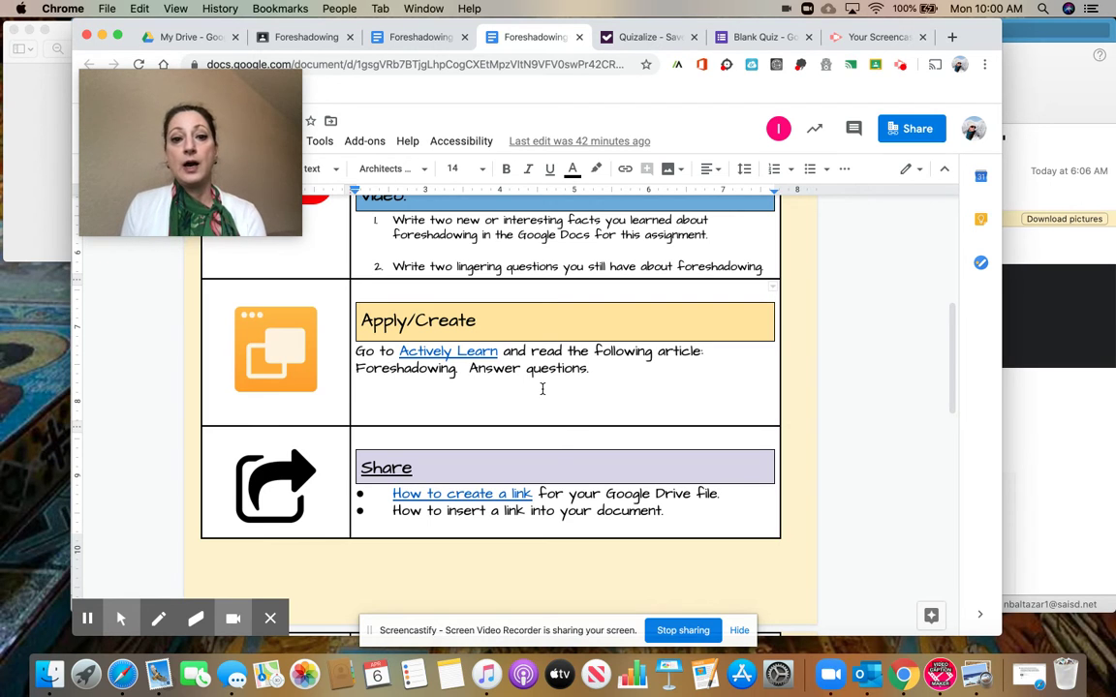
Preview the "How to create a link" video link in the Hyperdoc's Share section
scroll(543, 388, down, 5)
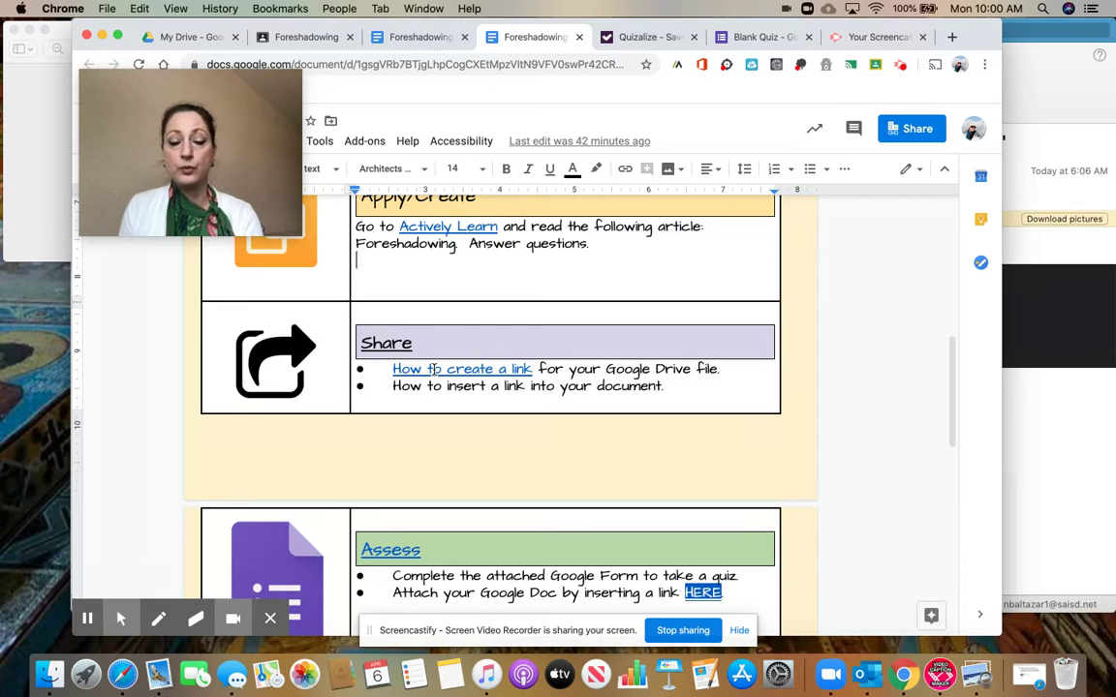
click(512, 369)
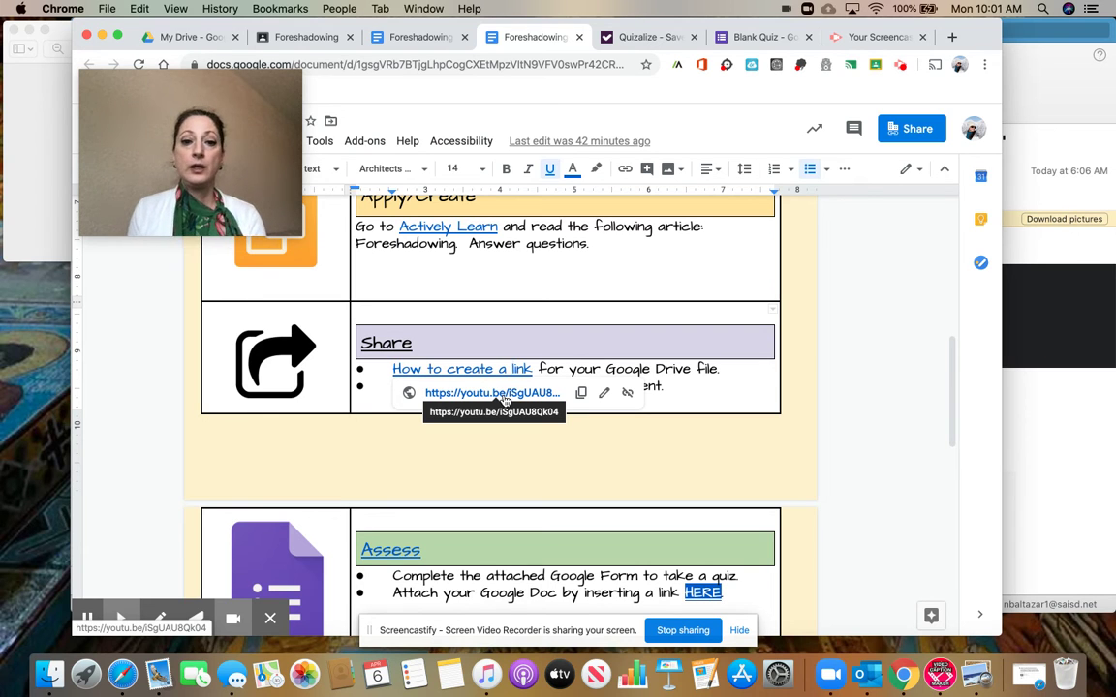
click(523, 447)
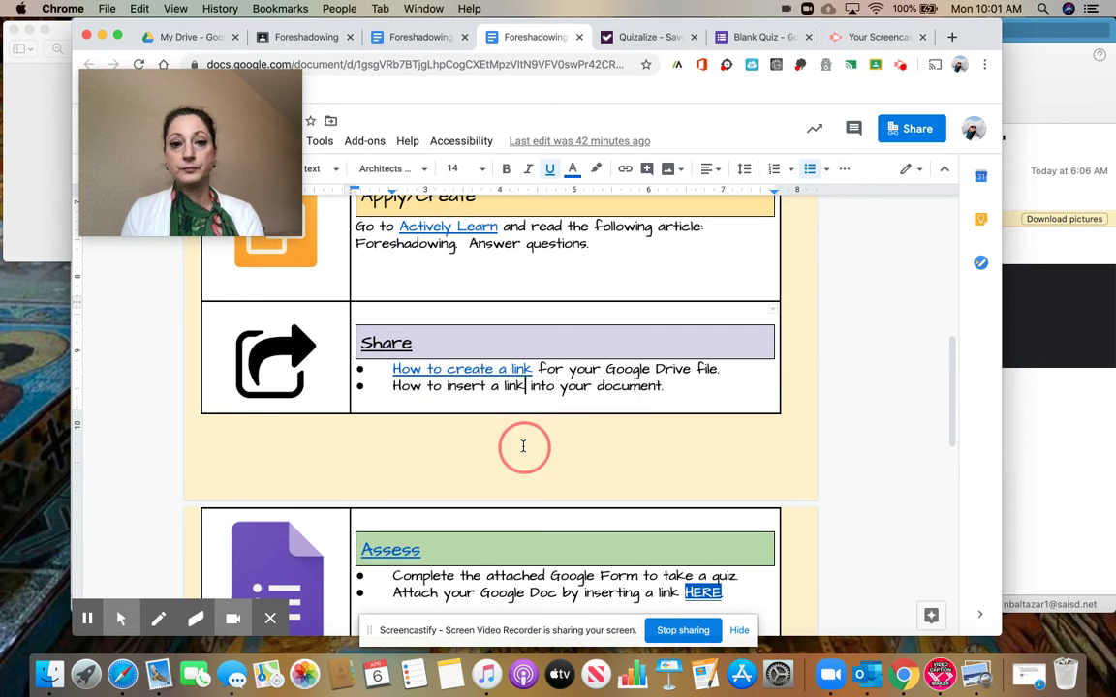
Preview the quiz link on the Assess section's Google Forms image, and select the Google Docs image in the same section
scroll(523, 446, down, 4)
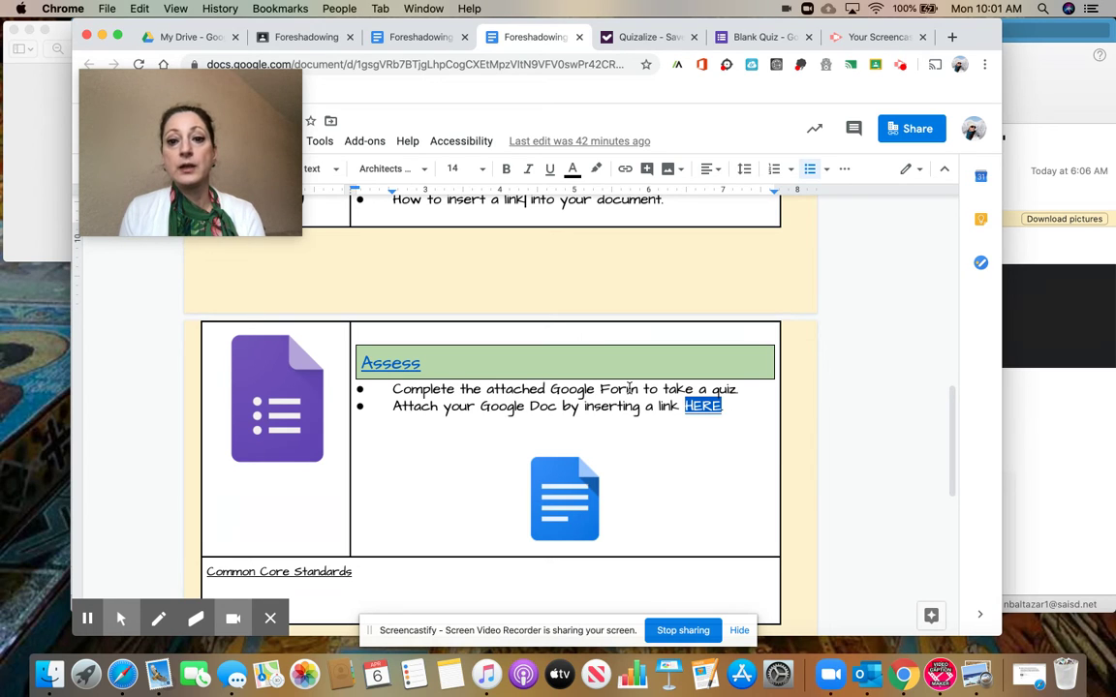
click(277, 400)
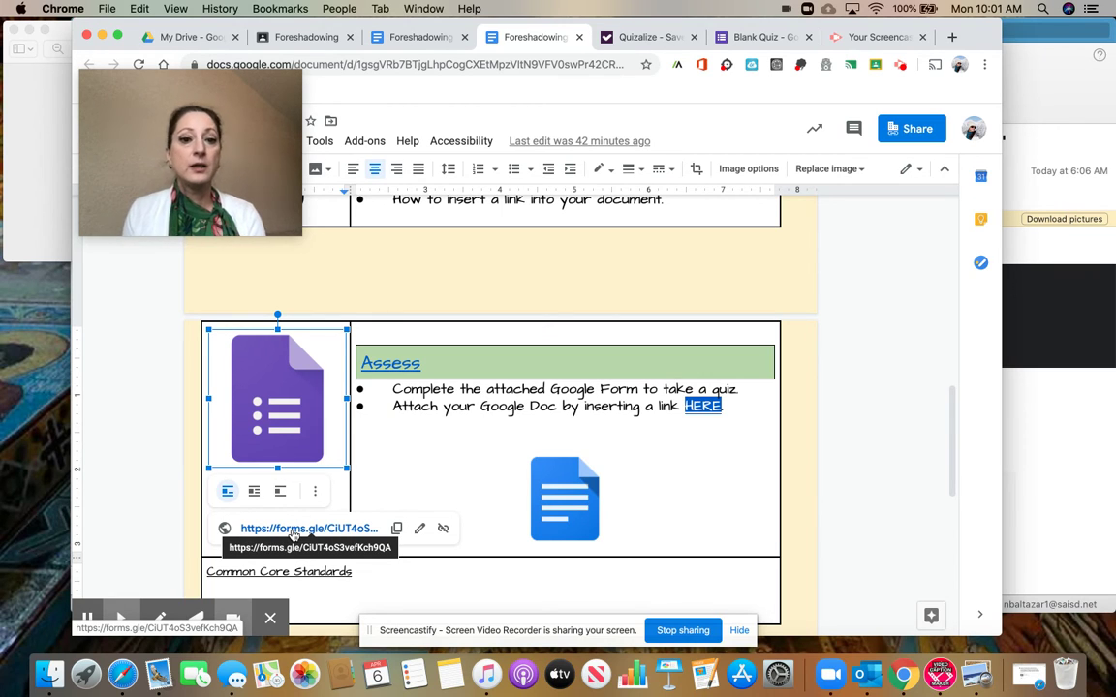
click(430, 472)
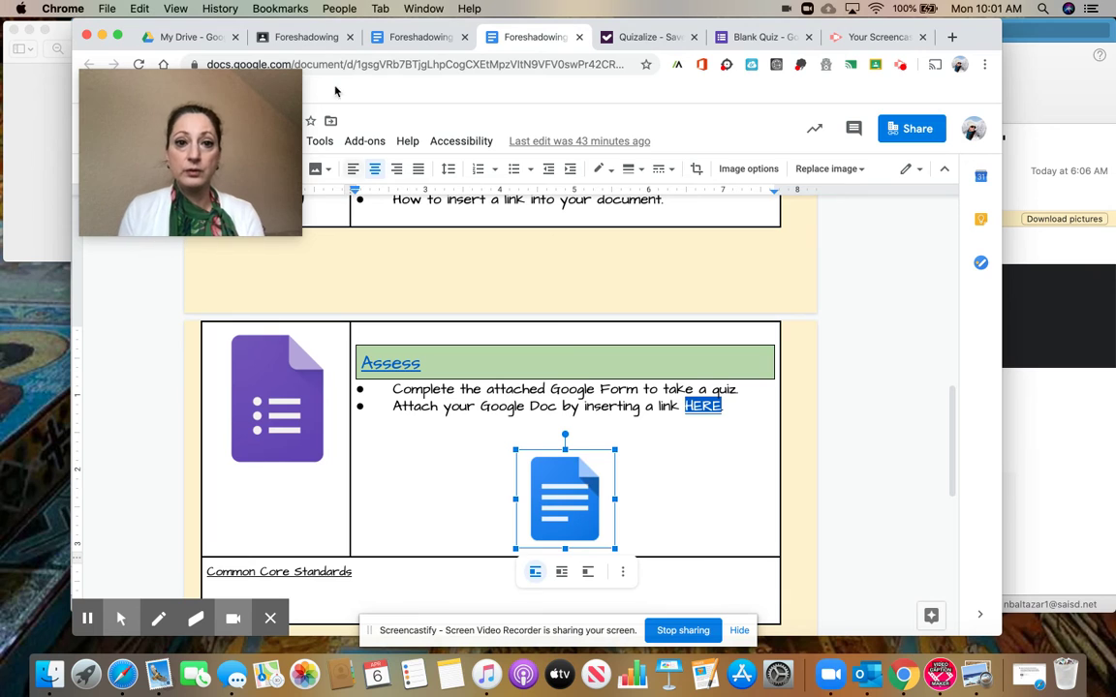
Copy the shareable link of the Foreshadowing answer document from its sharing settings
click(417, 37)
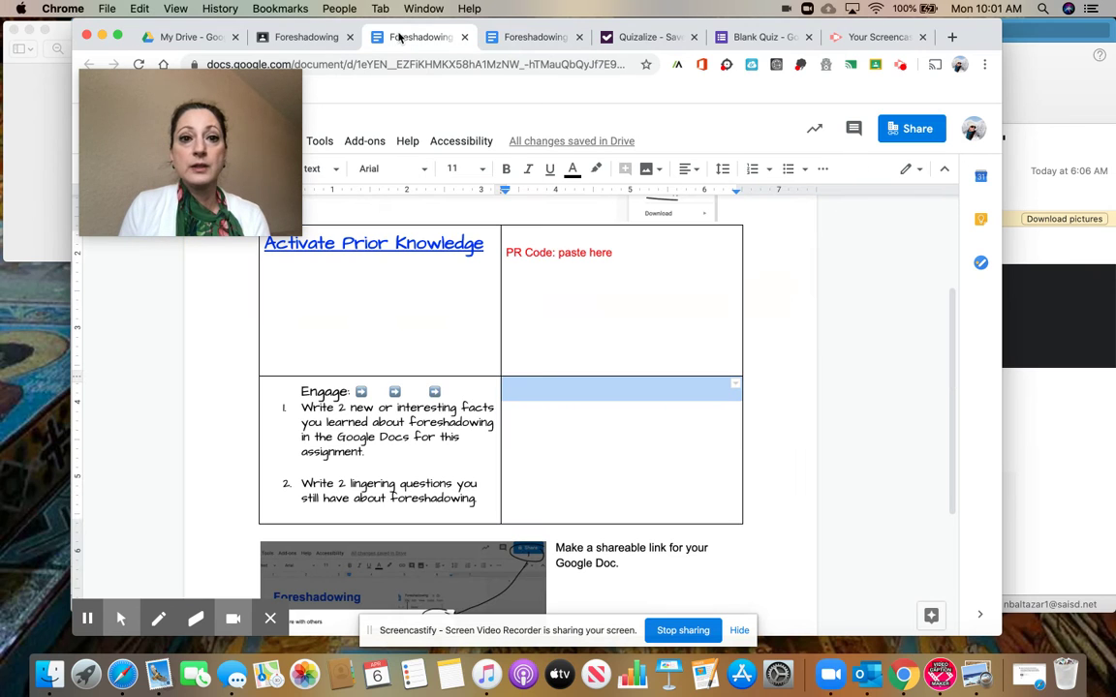
click(917, 129)
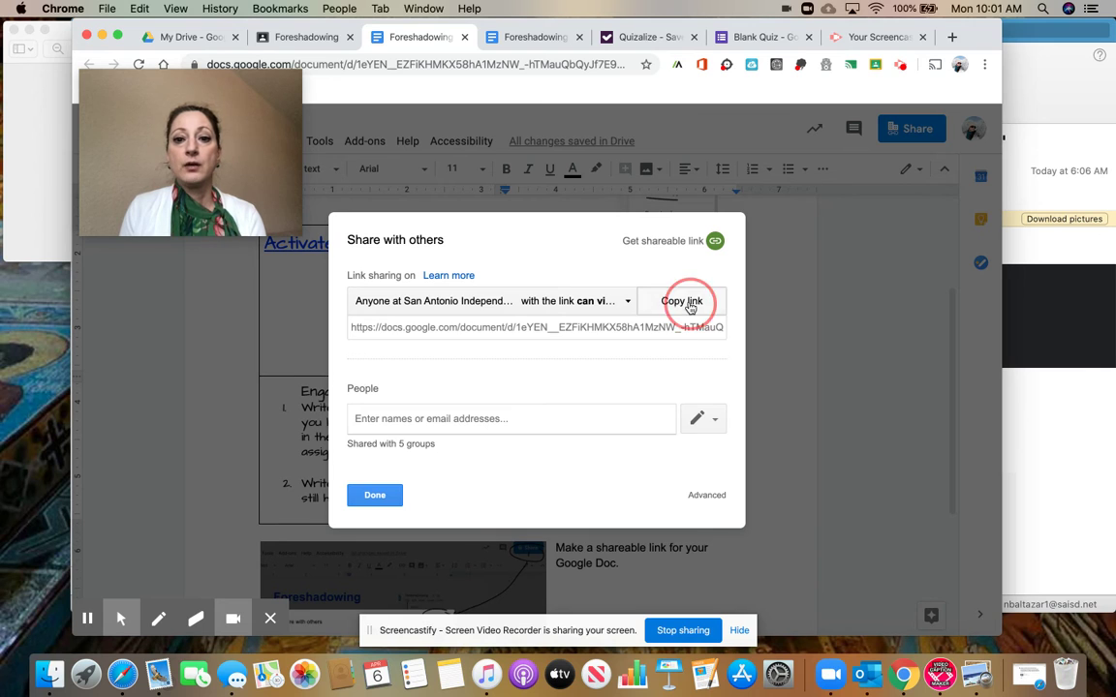
click(669, 302)
click(388, 497)
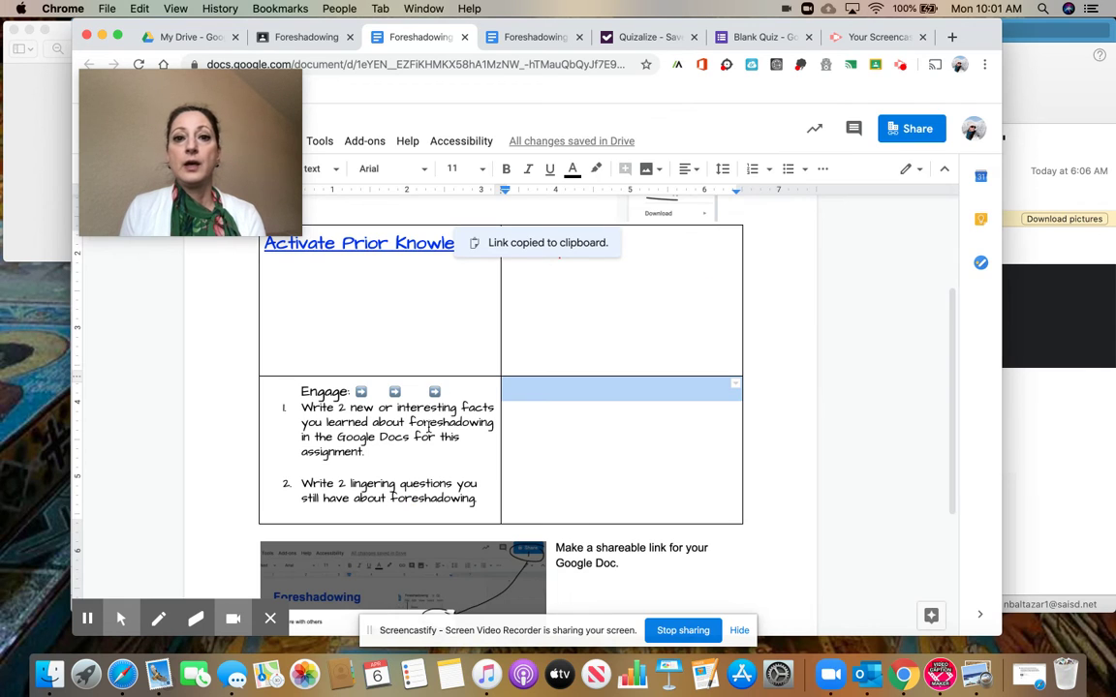
Return to the Foreshadowing Hyperdoc and insert the copied answer document link at "HERE" in the Assess section
click(528, 43)
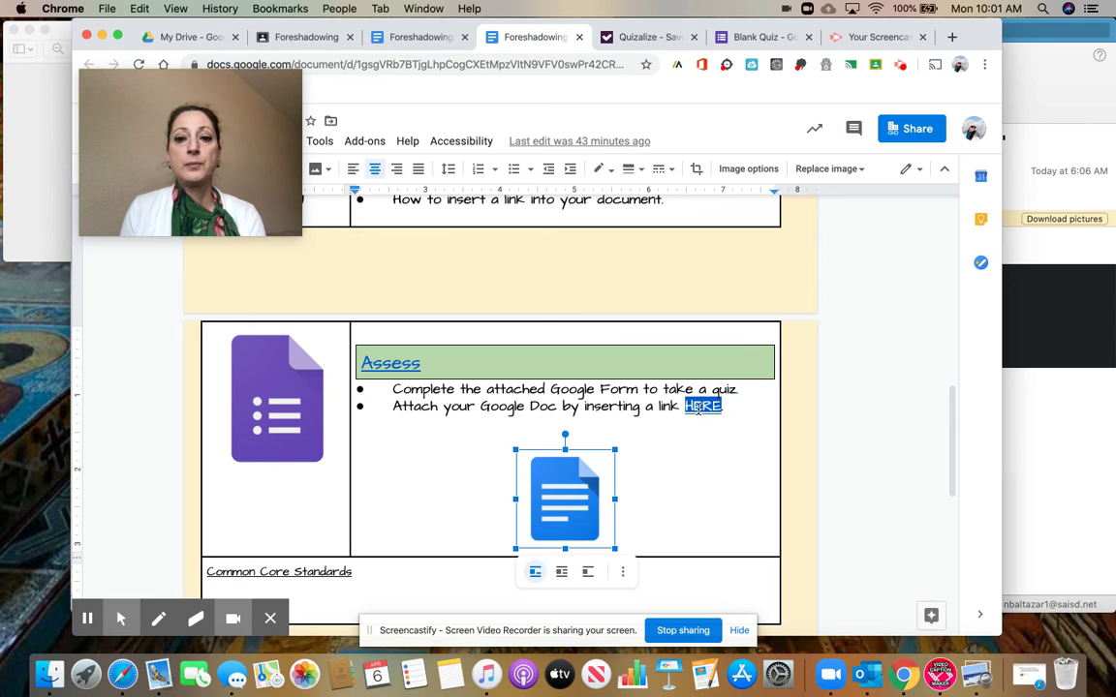
click(729, 406)
drag(728, 407, 685, 409)
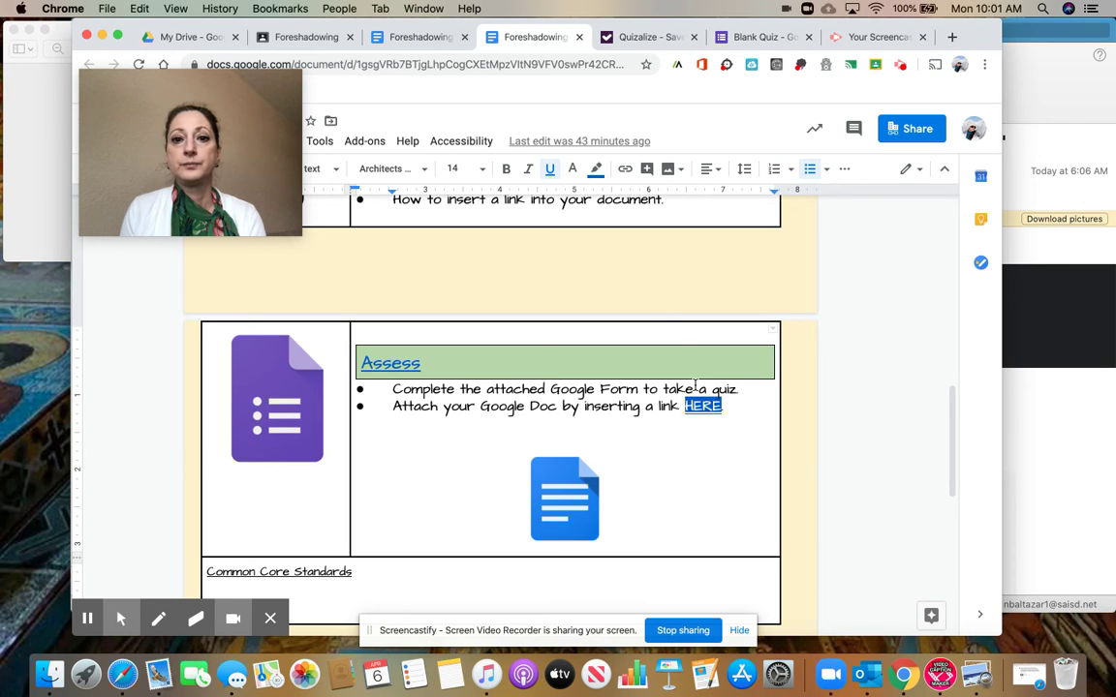
click(626, 171)
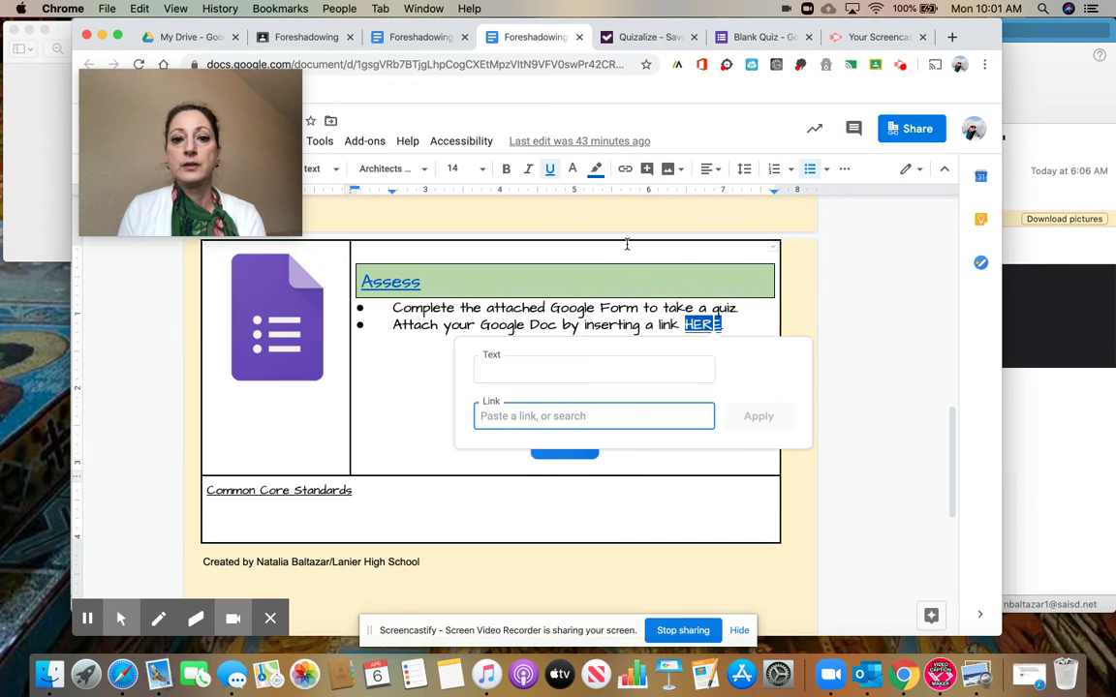
right_click(608, 418)
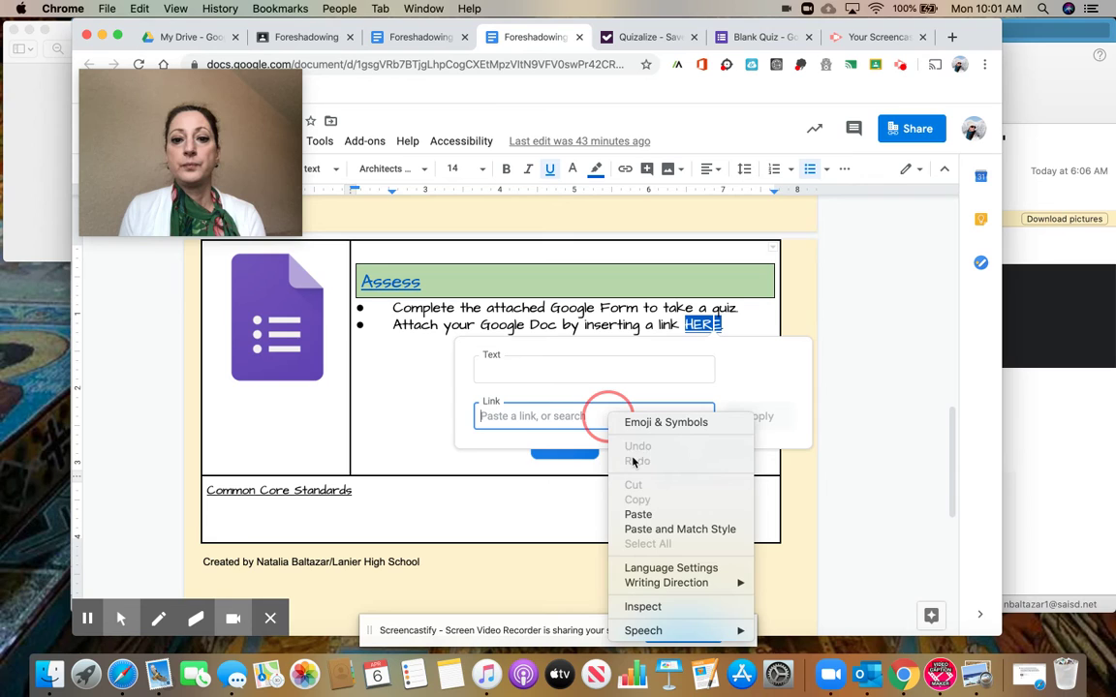
click(638, 514)
click(757, 415)
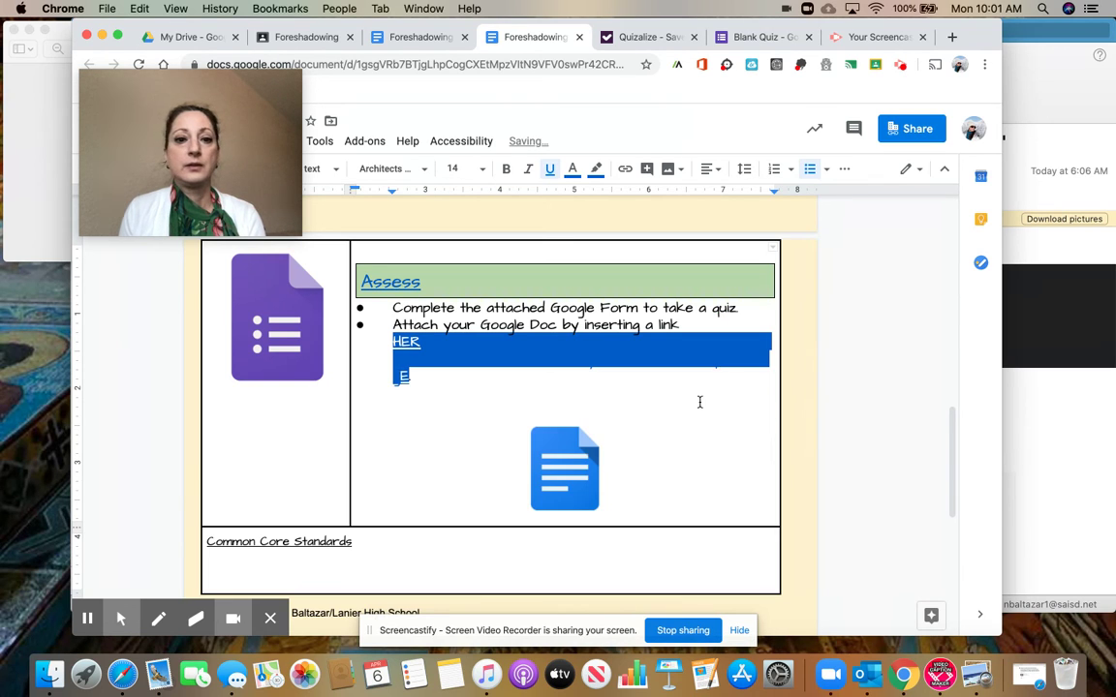
Try to clean up the inserted link by deleting the character before the final "E" of "HERE" in the Assess section
click(406, 384)
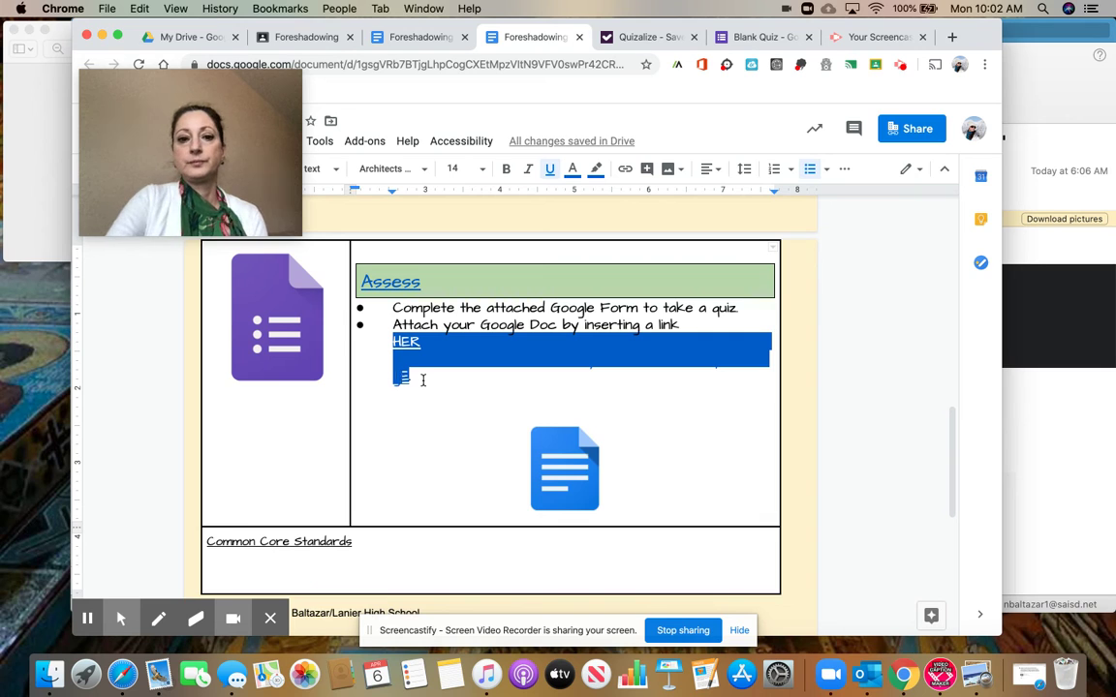
key(BackSpace)
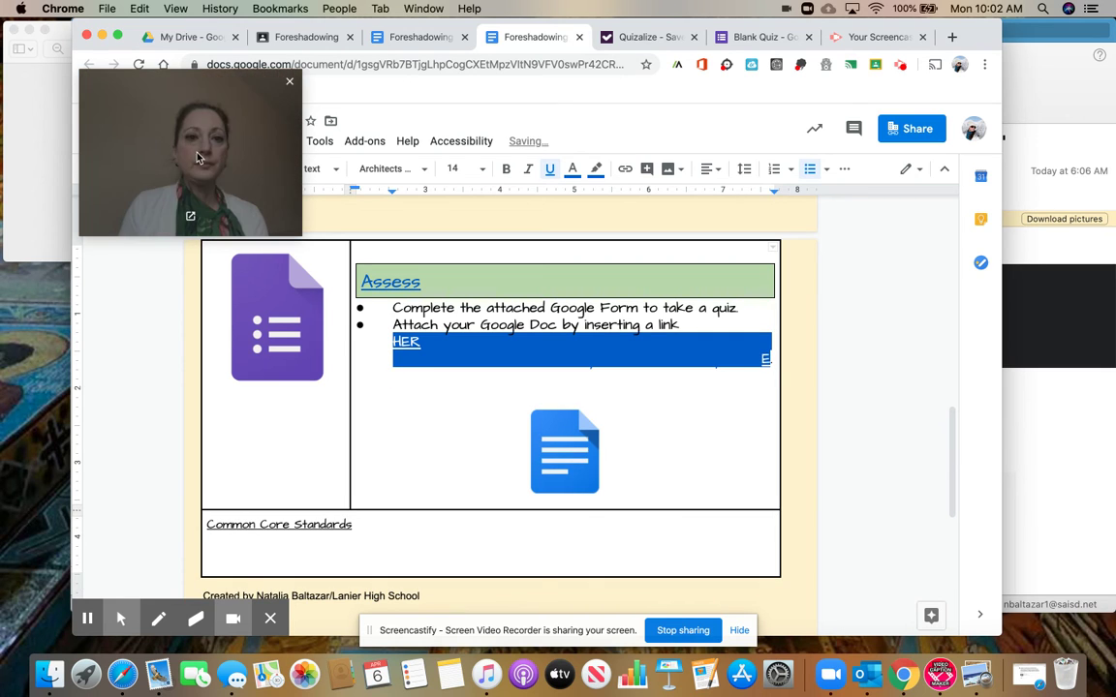
drag(184, 79, 160, 204)
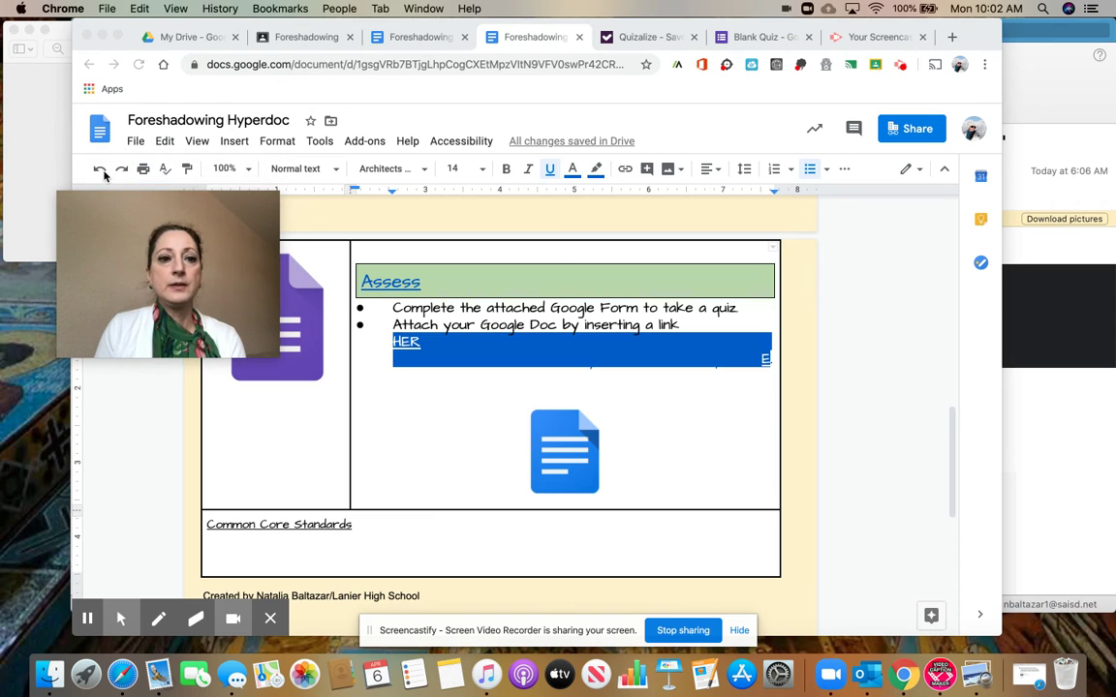